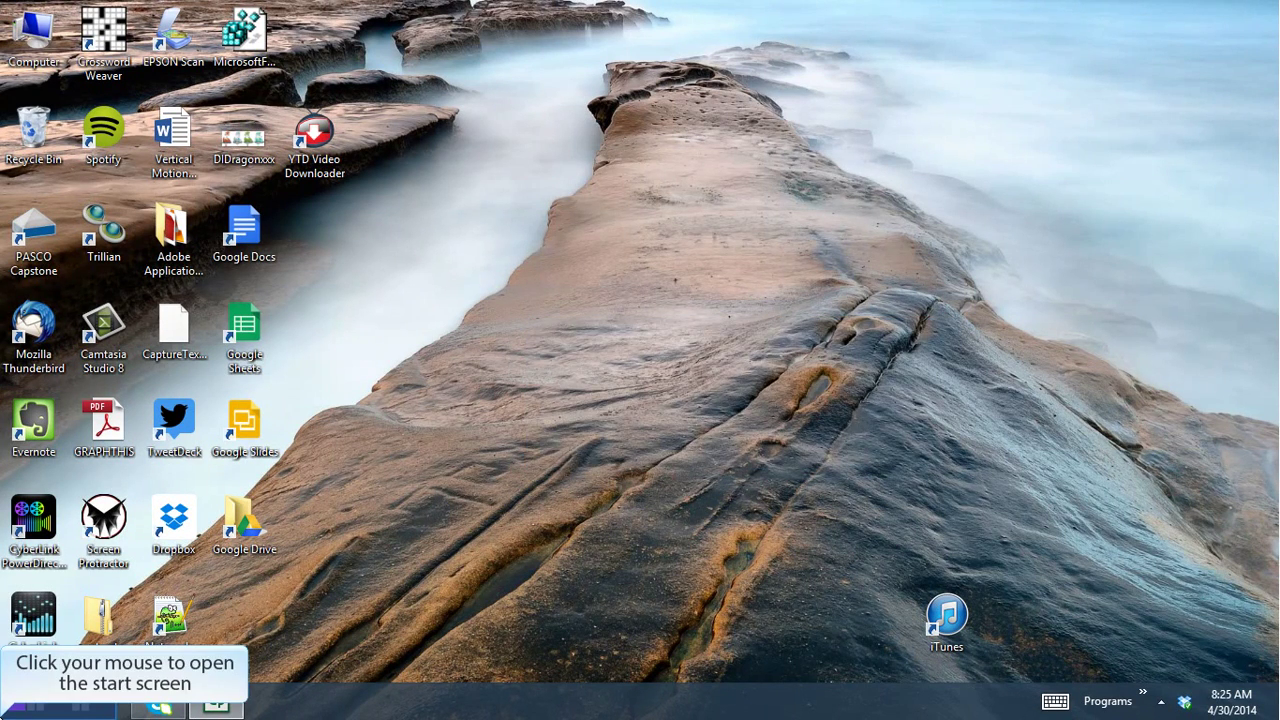
# - Launch Excel 2013 from its tile on the Windows 8 Start screen
pyautogui.click(10, 710)
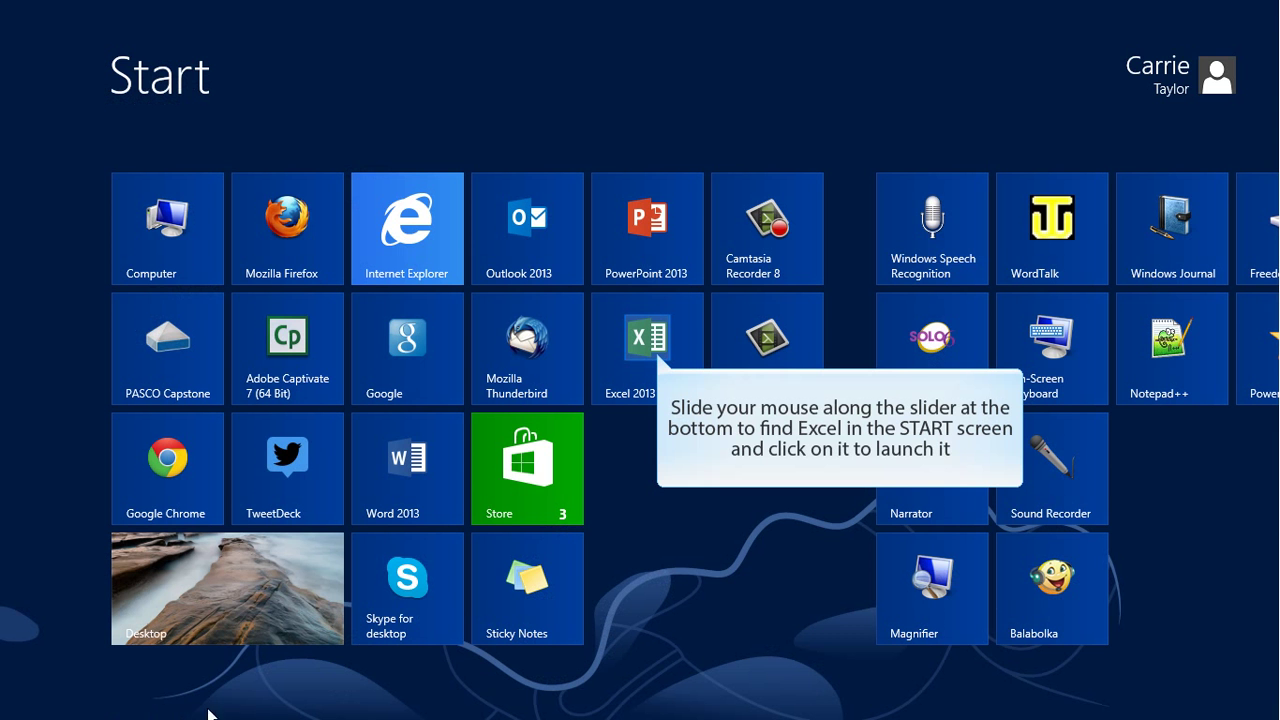
pyautogui.click(656, 368)
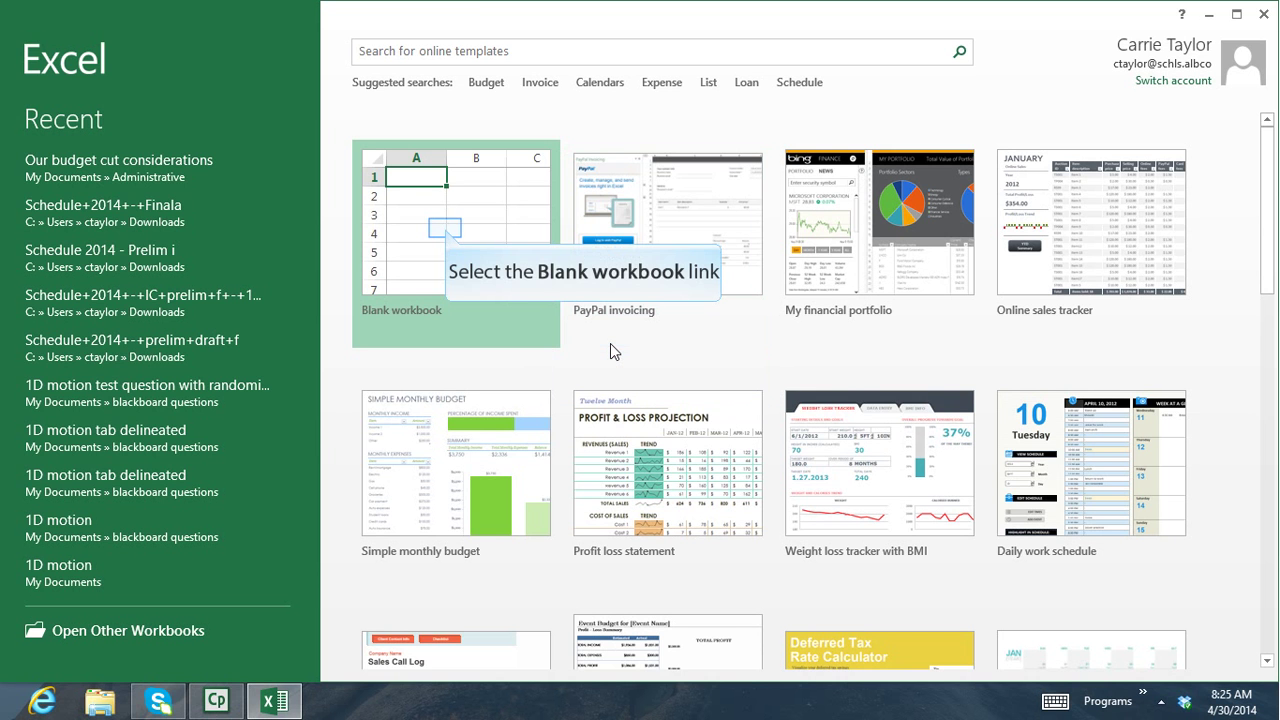
# - Start a blank workbook and widen columns A and B
pyautogui.click(447, 256)
pyautogui.moveTo(88, 227); pyautogui.dragTo(232, 227)
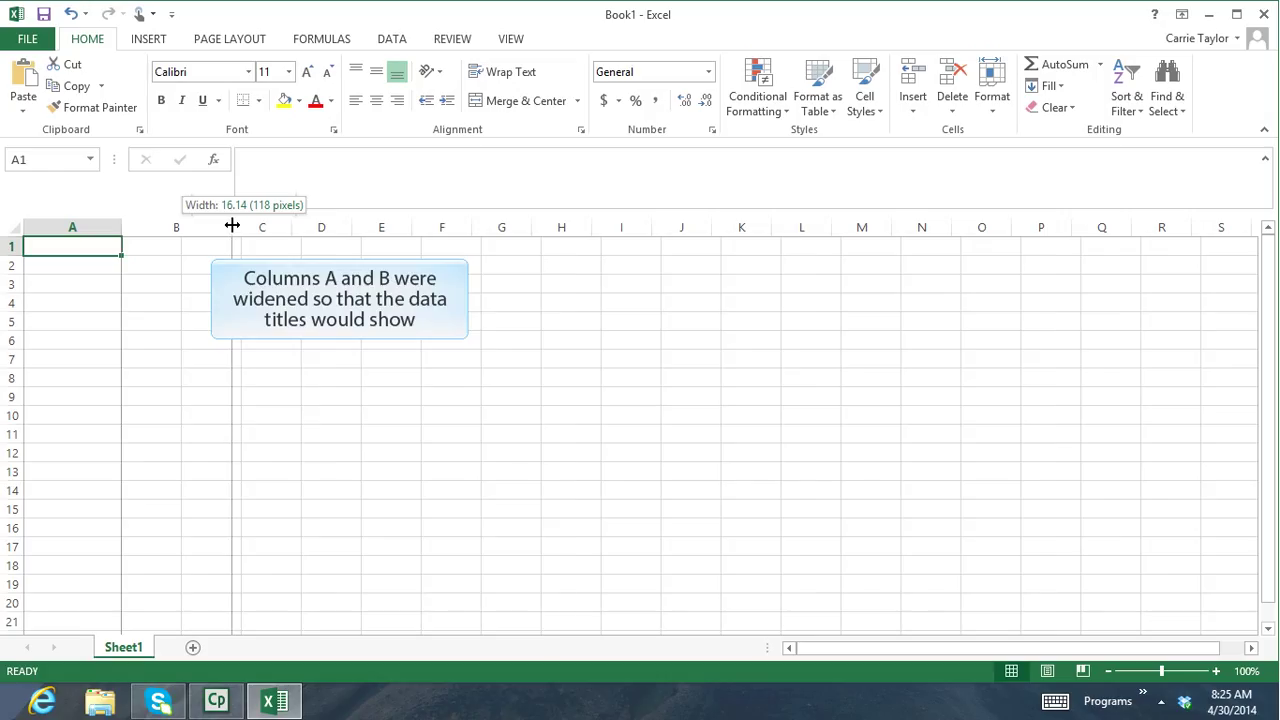
pyautogui.moveTo(232, 226); pyautogui.dragTo(232, 226)
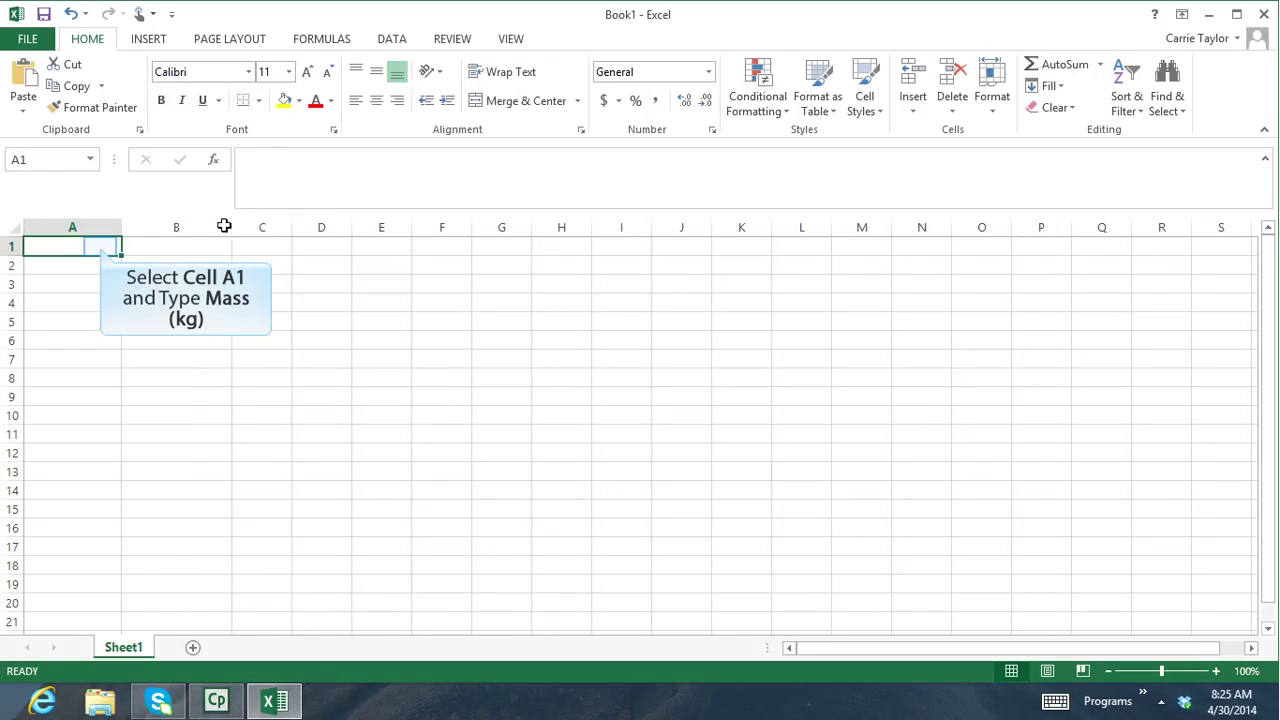
# - Enter the headings 'Mass (kg)' in A1 and 'Period (s)' in B1
pyautogui.write('Mass (kg)')
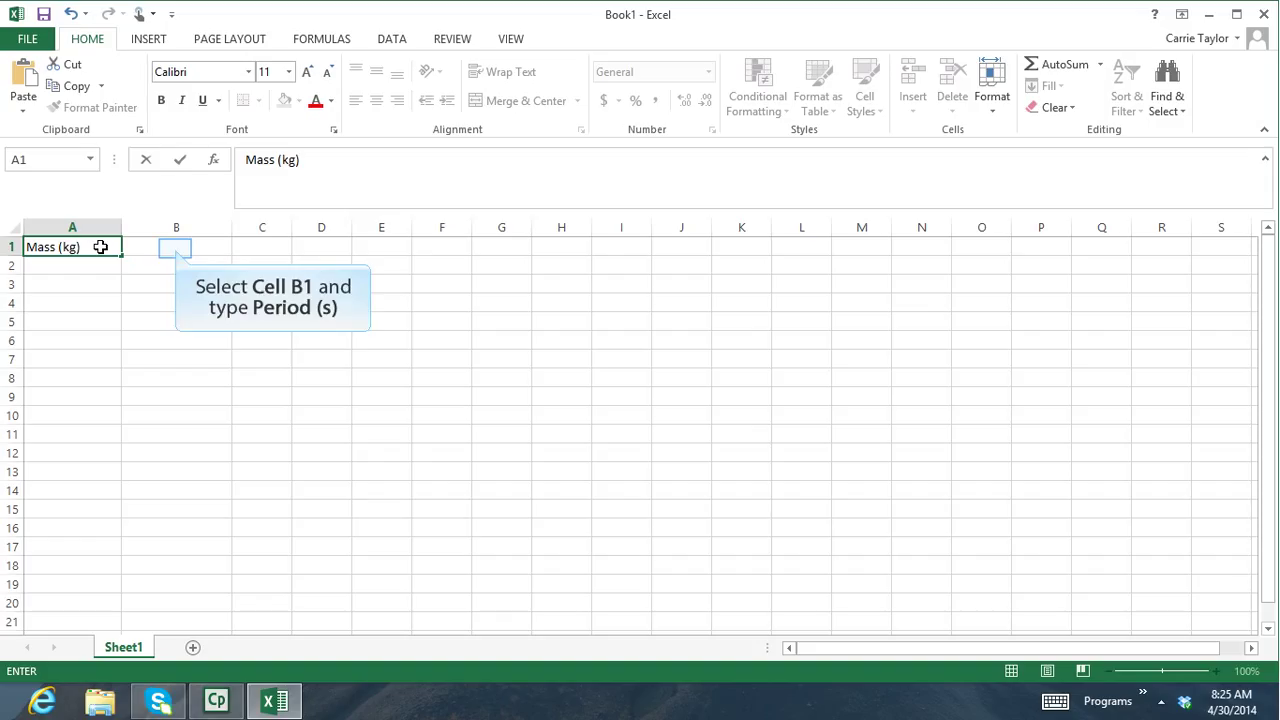
pyautogui.click(175, 248)
pyautogui.write('Period (s)')
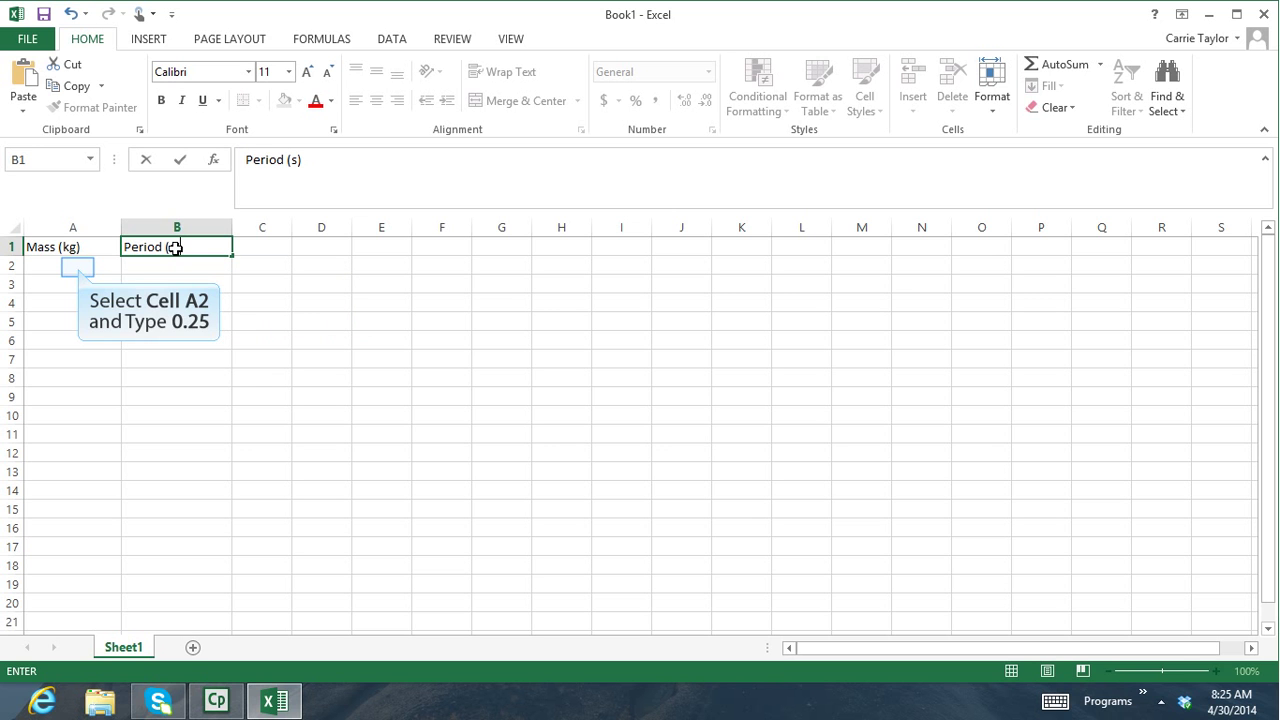
# - Enter mass/period pairs 0.25/0.63 and 0.50/0.89 in rows 2–3
pyautogui.click(77, 266)
pyautogui.write('0.2')
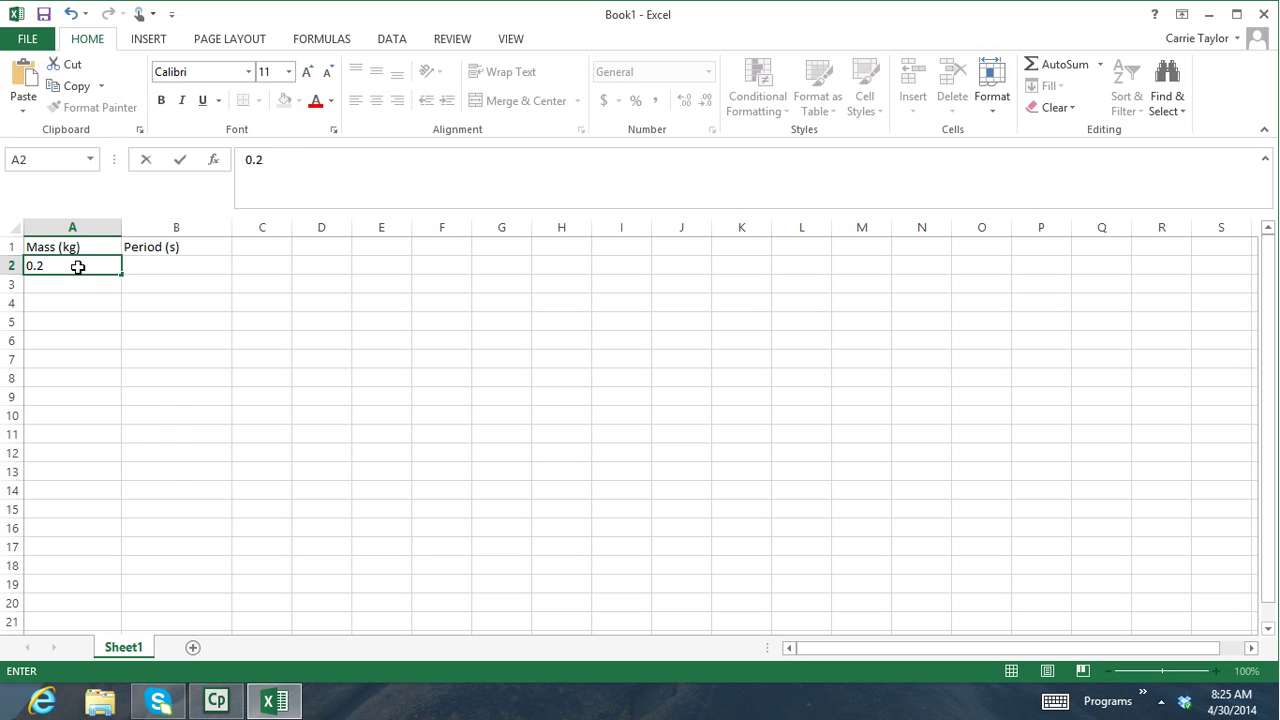
pyautogui.write('5')
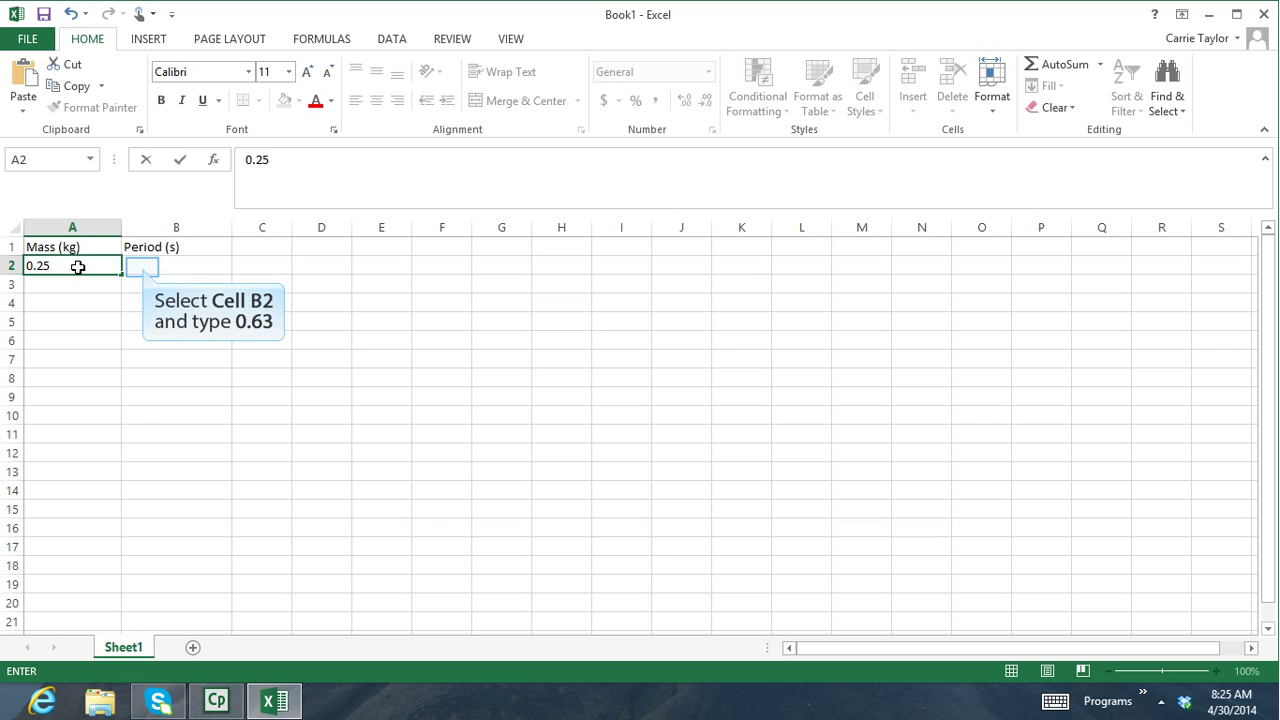
pyautogui.click(142, 266)
pyautogui.write('0.6')
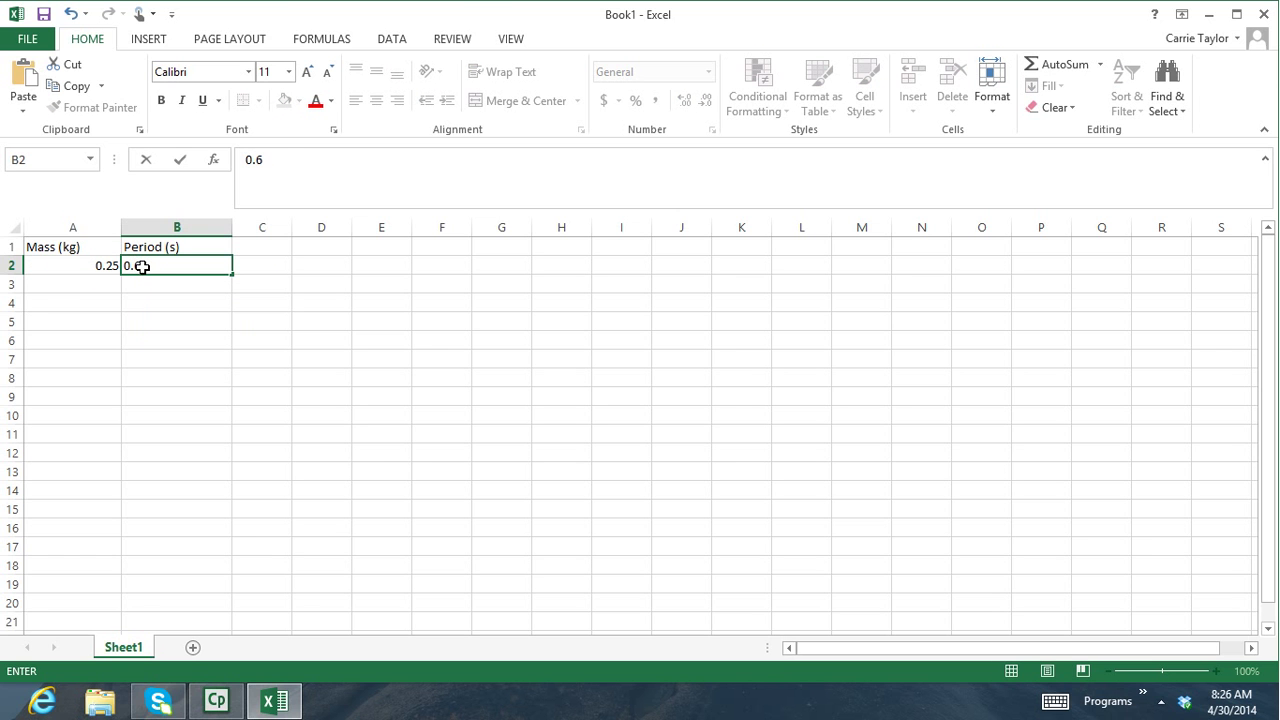
pyautogui.write('3')
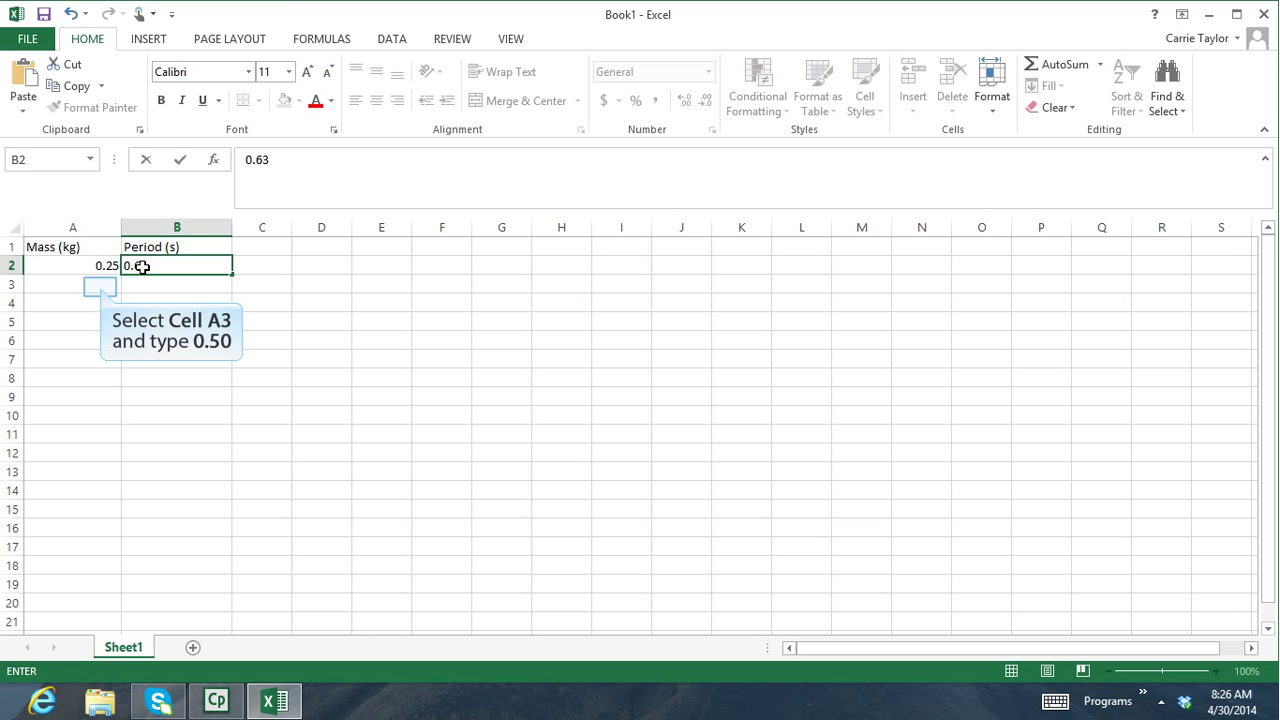
pyautogui.click(100, 287)
pyautogui.write('0.50')
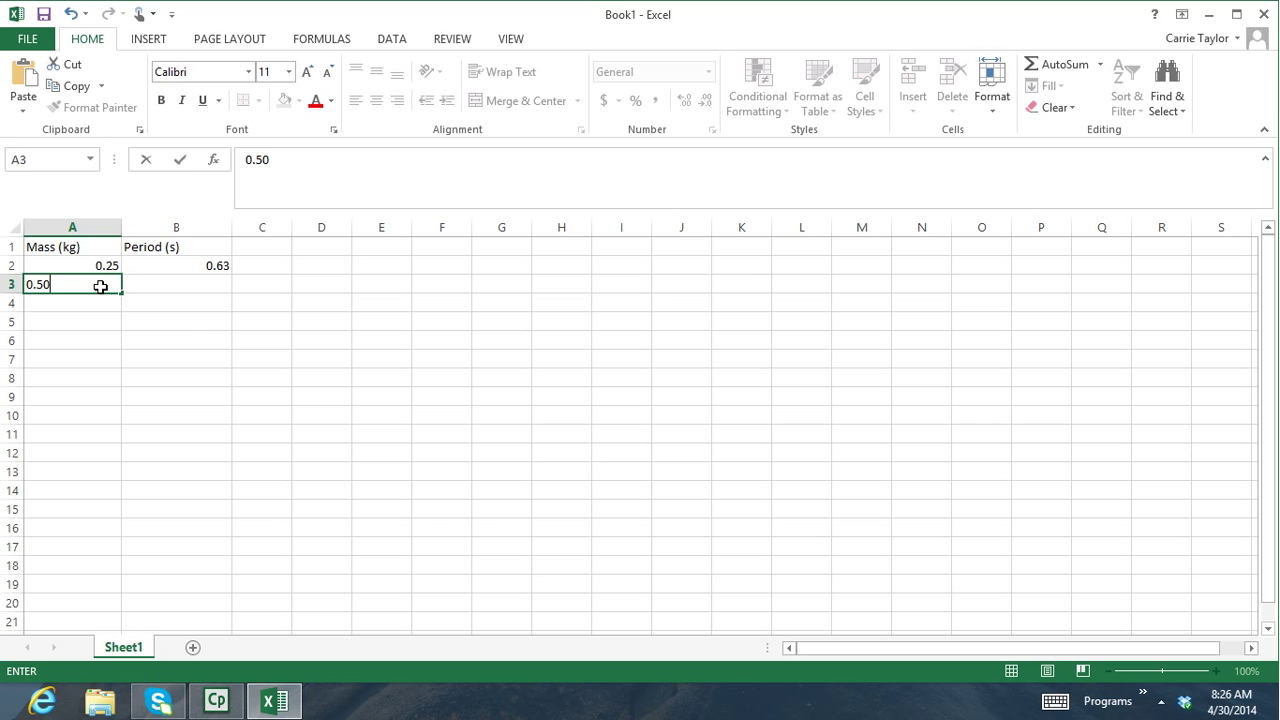
pyautogui.press('Return')
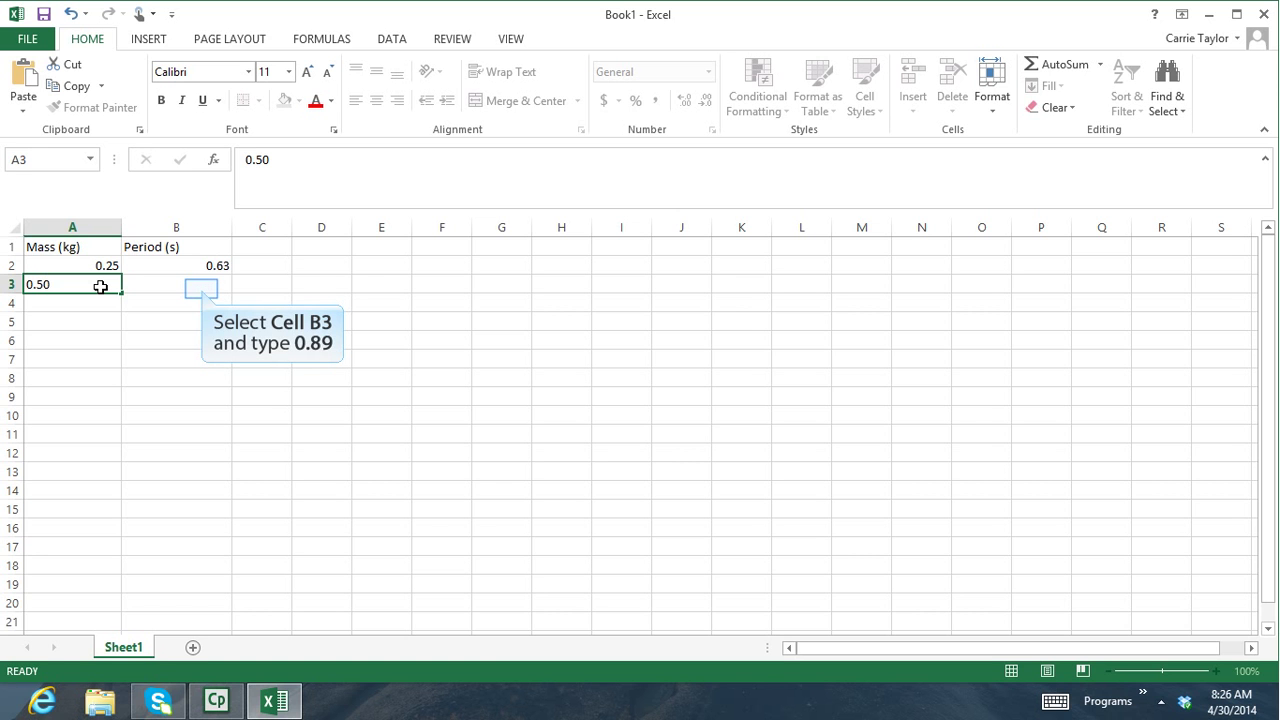
pyautogui.click(201, 289)
pyautogui.write('0.8')
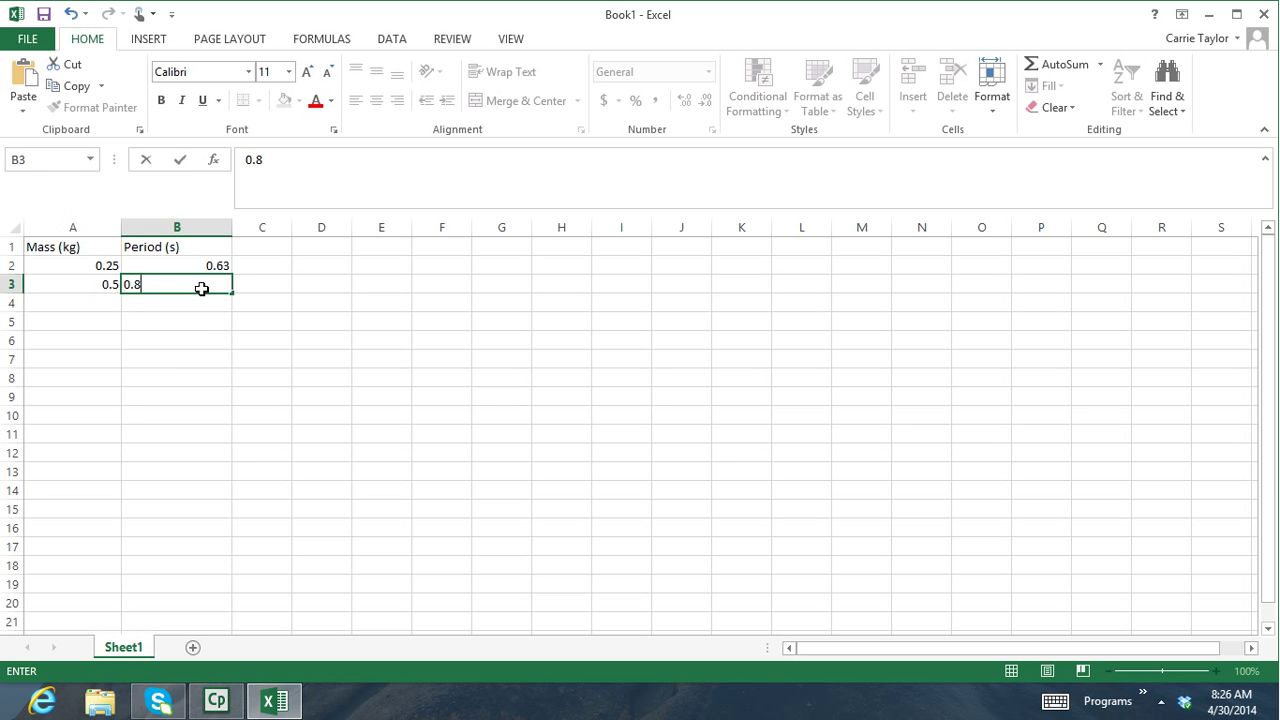
pyautogui.write('9')
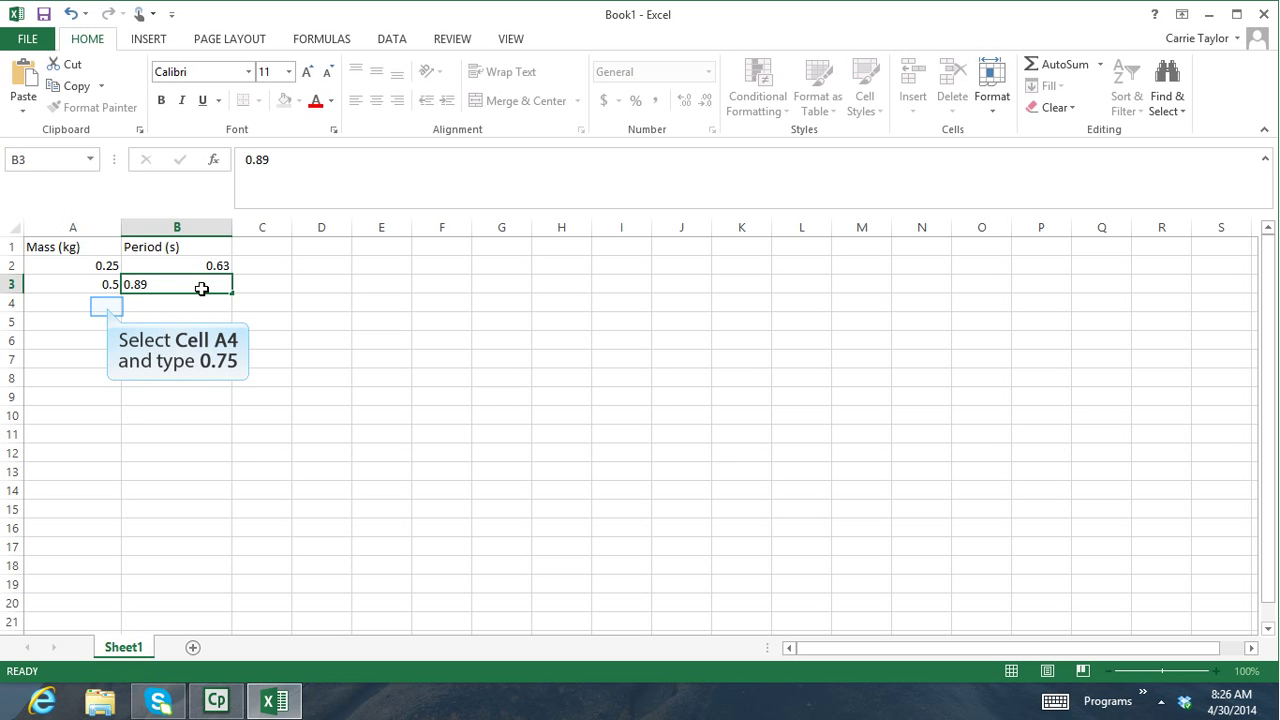
# - Enter mass/period pairs 0.75/1.09 and 1.00/1.26 in rows 4–5
pyautogui.click(107, 306)
pyautogui.write('0.7')
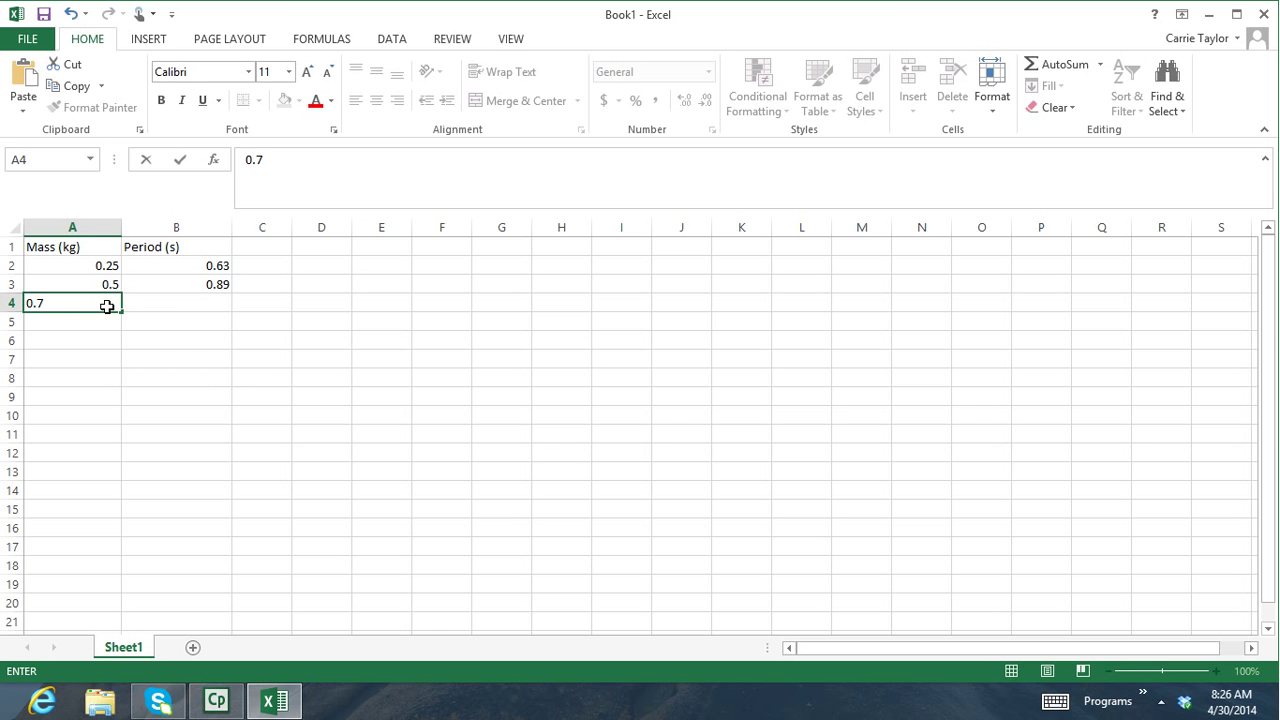
pyautogui.write('5')
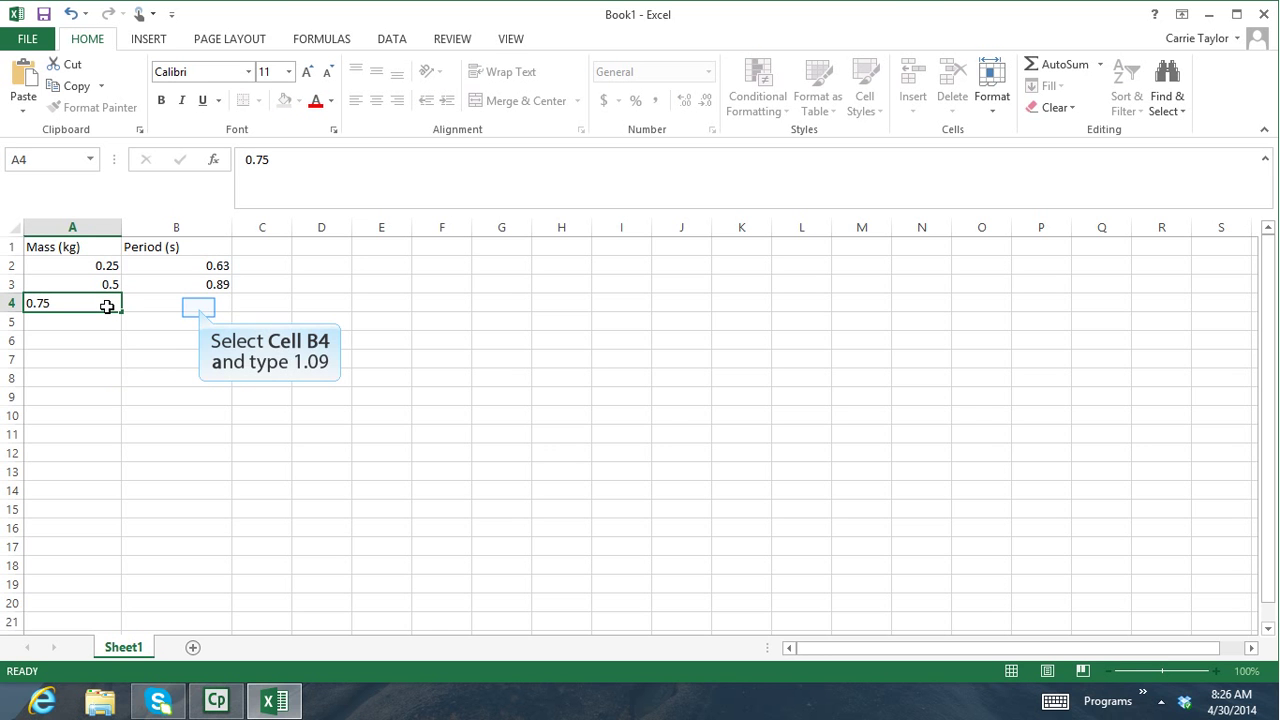
pyautogui.click(199, 308)
pyautogui.write('1.09')
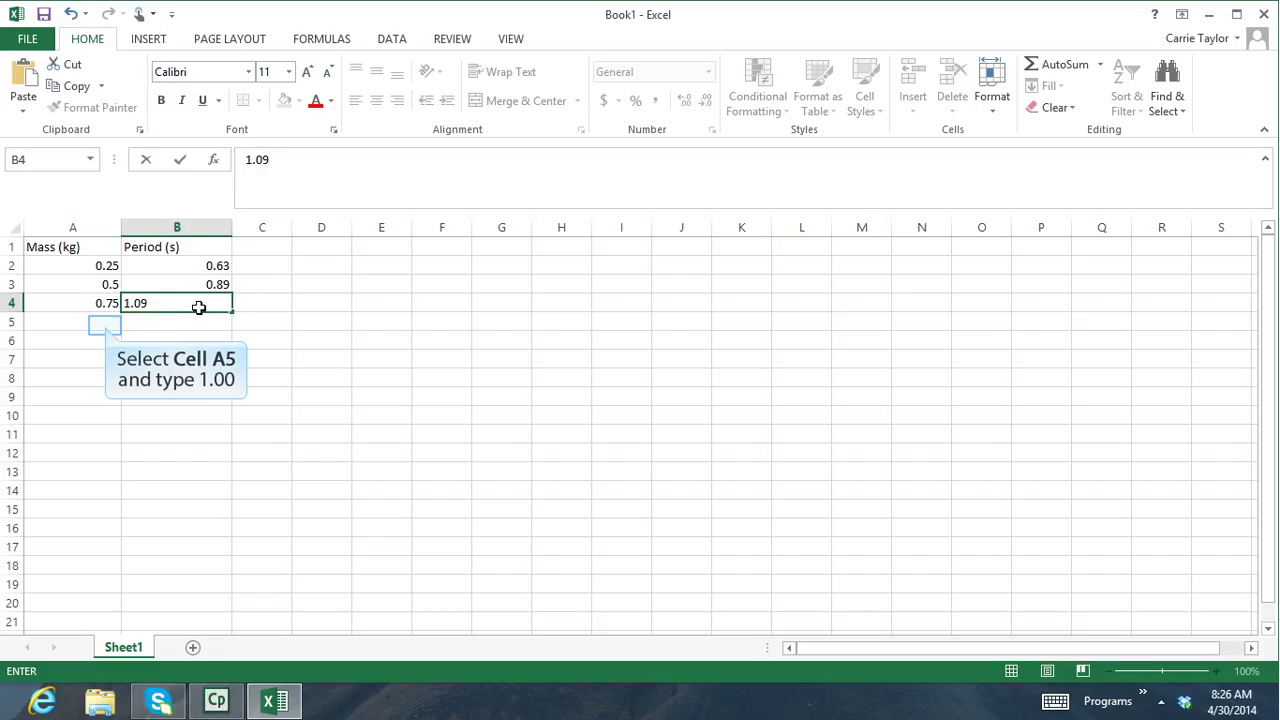
pyautogui.click(105, 325)
pyautogui.write('1.00')
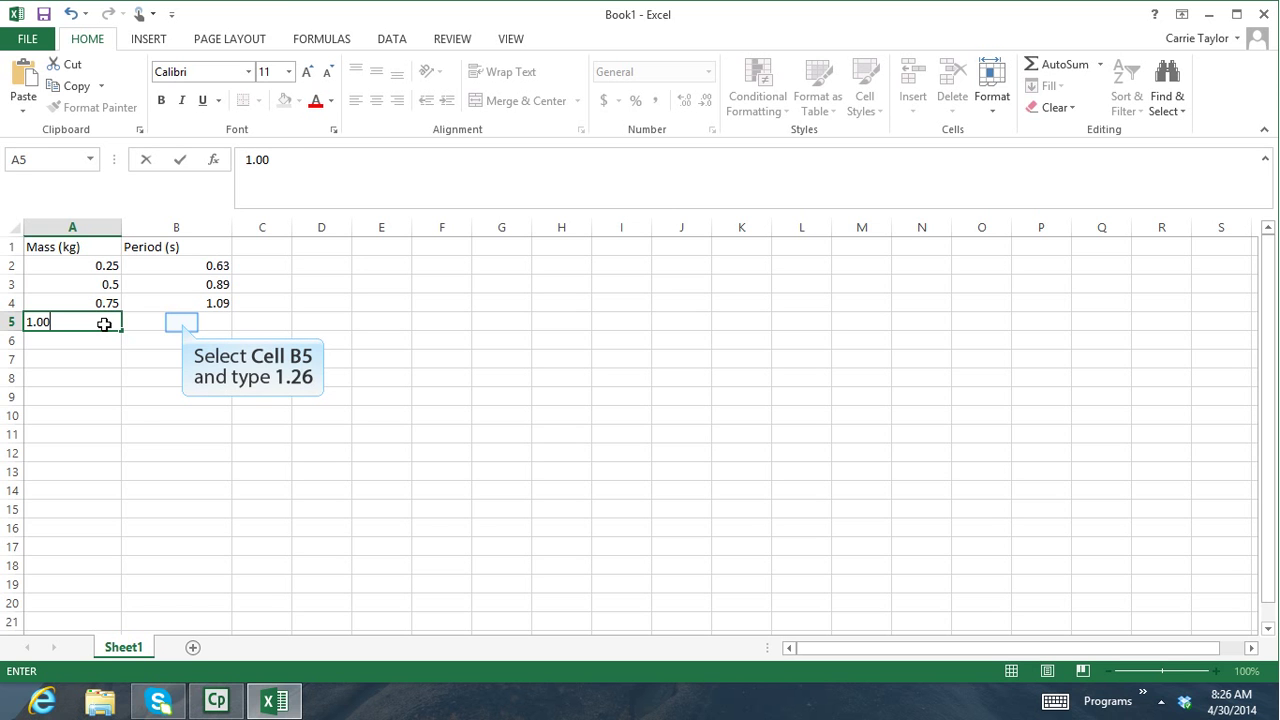
pyautogui.click(181, 322)
pyautogui.write('1.2')
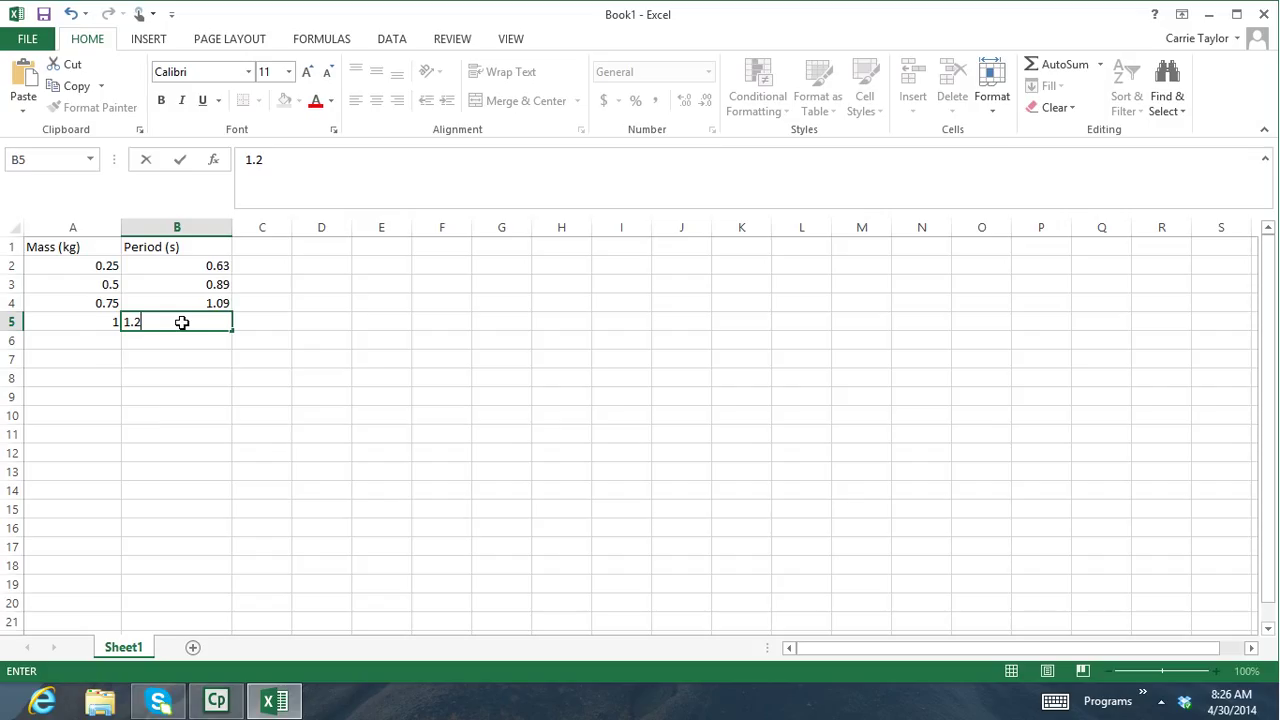
pyautogui.write('6')
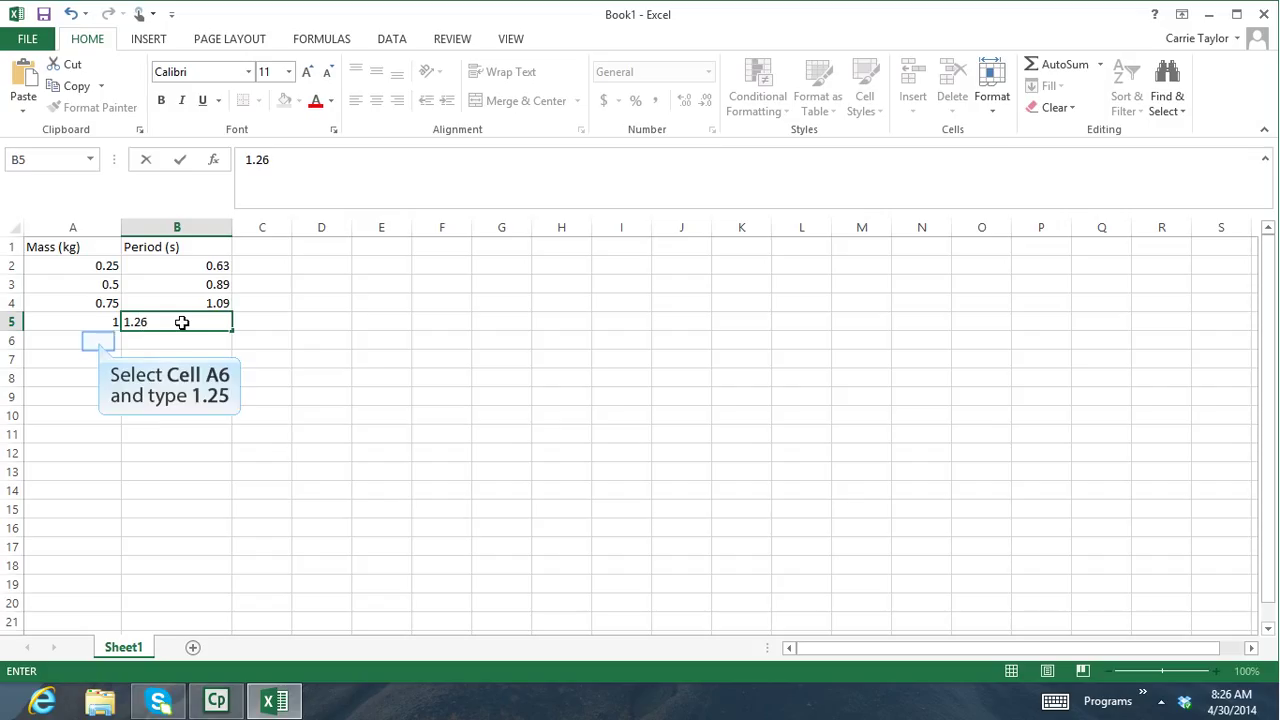
# - Enter mass/period pairs 1.25/1.40, 1.50/1.54 and 1.75/1.66 in rows 6–8
pyautogui.click(99, 341)
pyautogui.write('1.2')
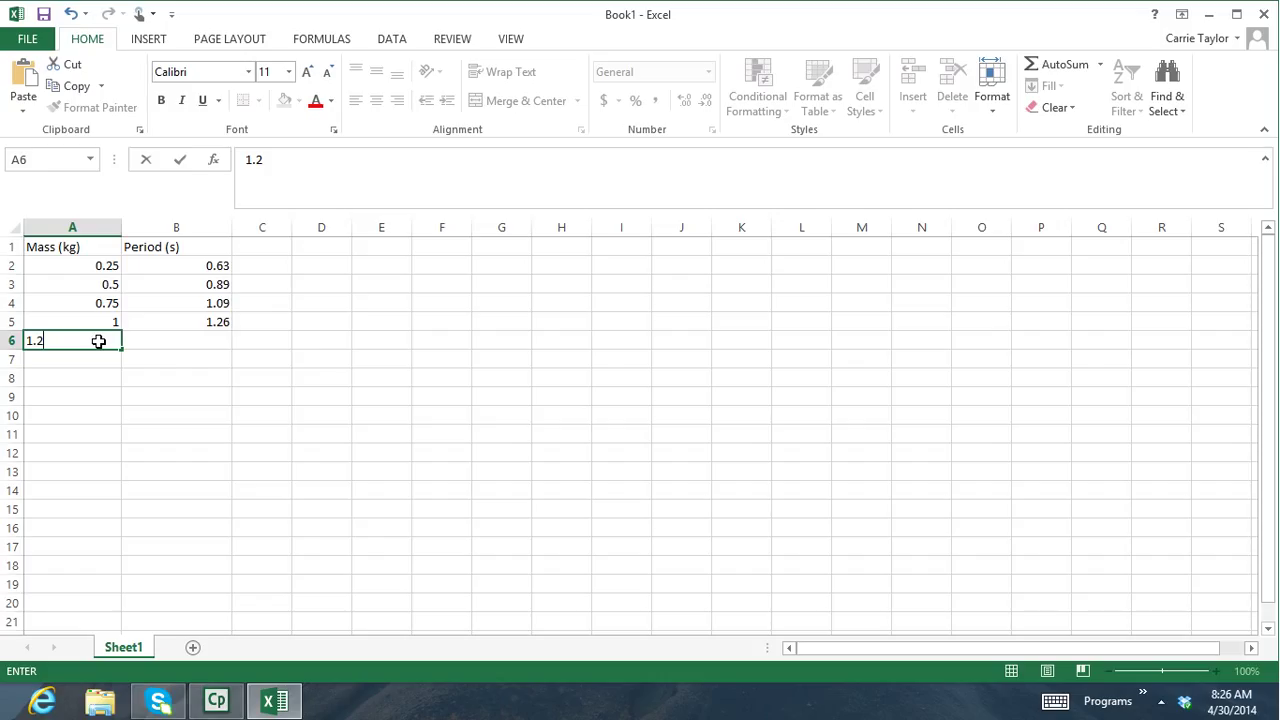
pyautogui.write('5')
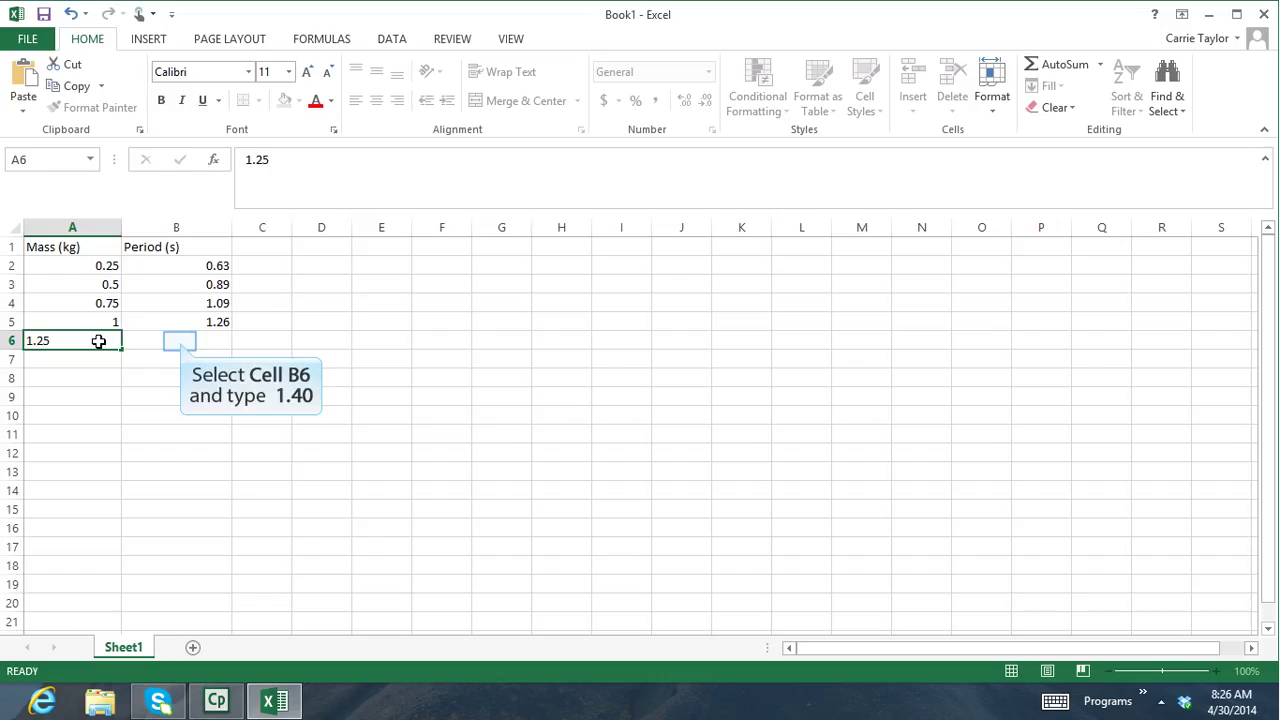
pyautogui.click(180, 341)
pyautogui.write('1.40')
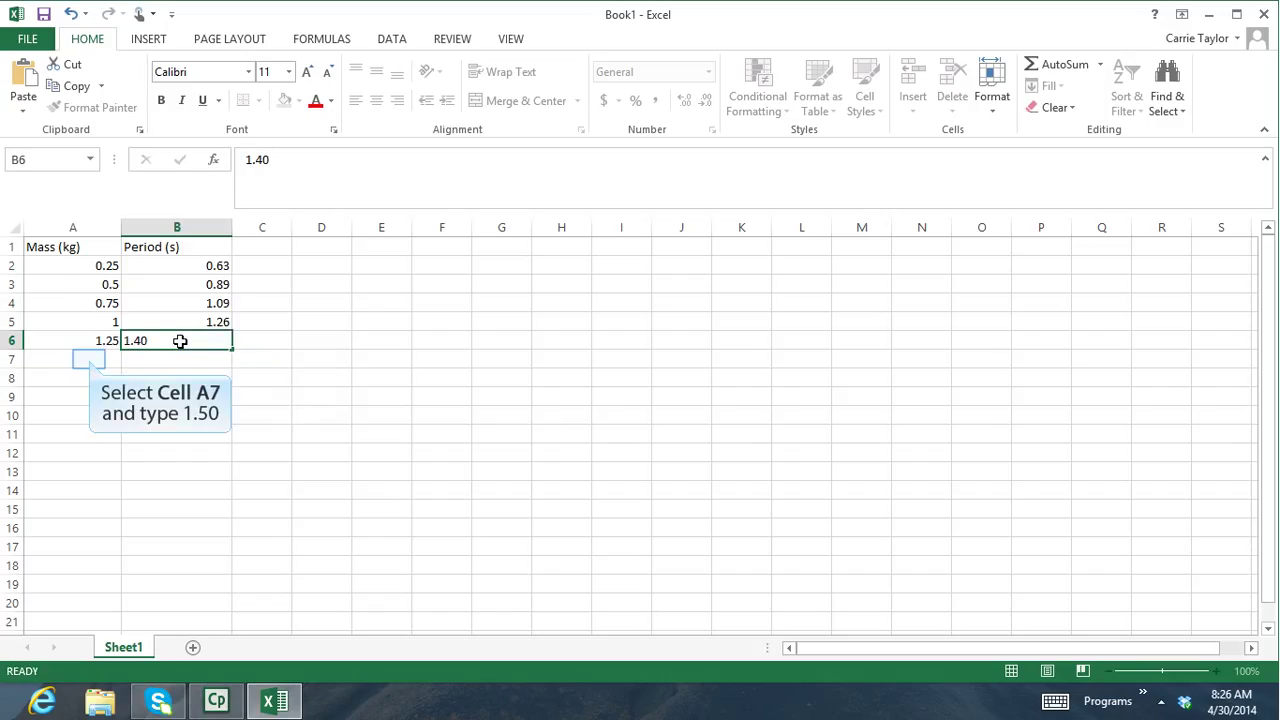
pyautogui.click(89, 359)
pyautogui.write('1.50')
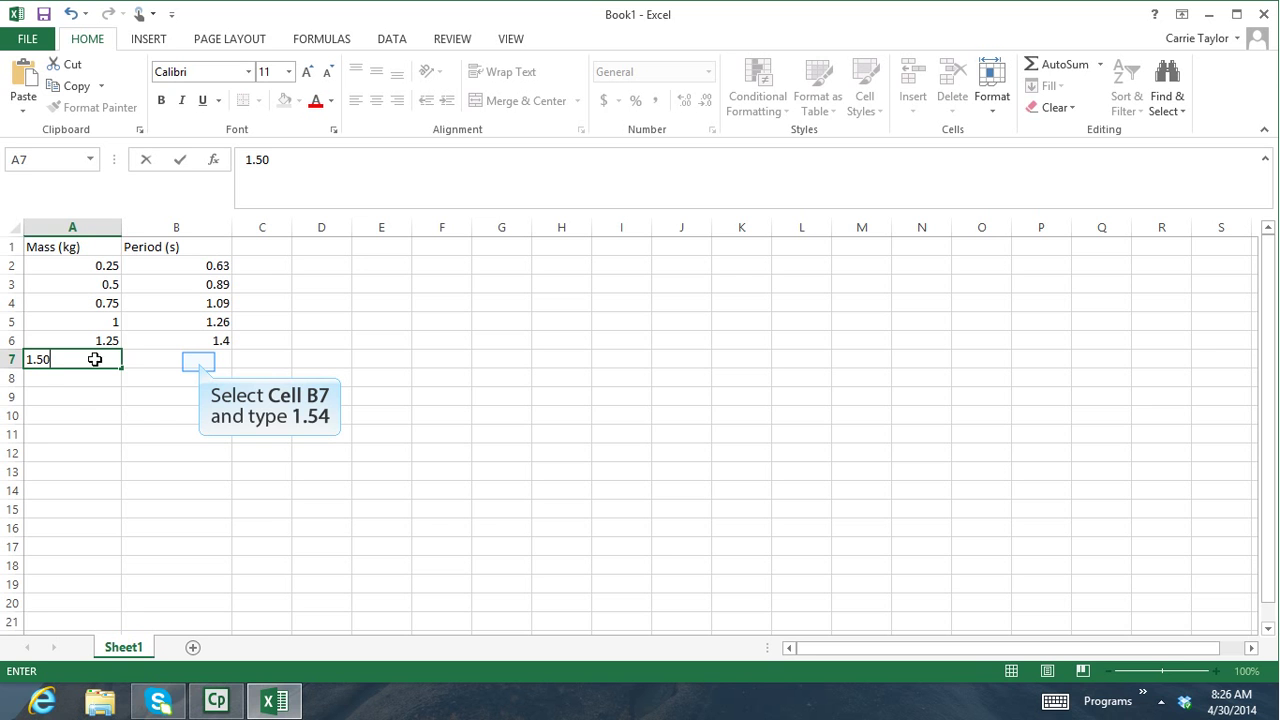
pyautogui.click(199, 362)
pyautogui.write('1.54')
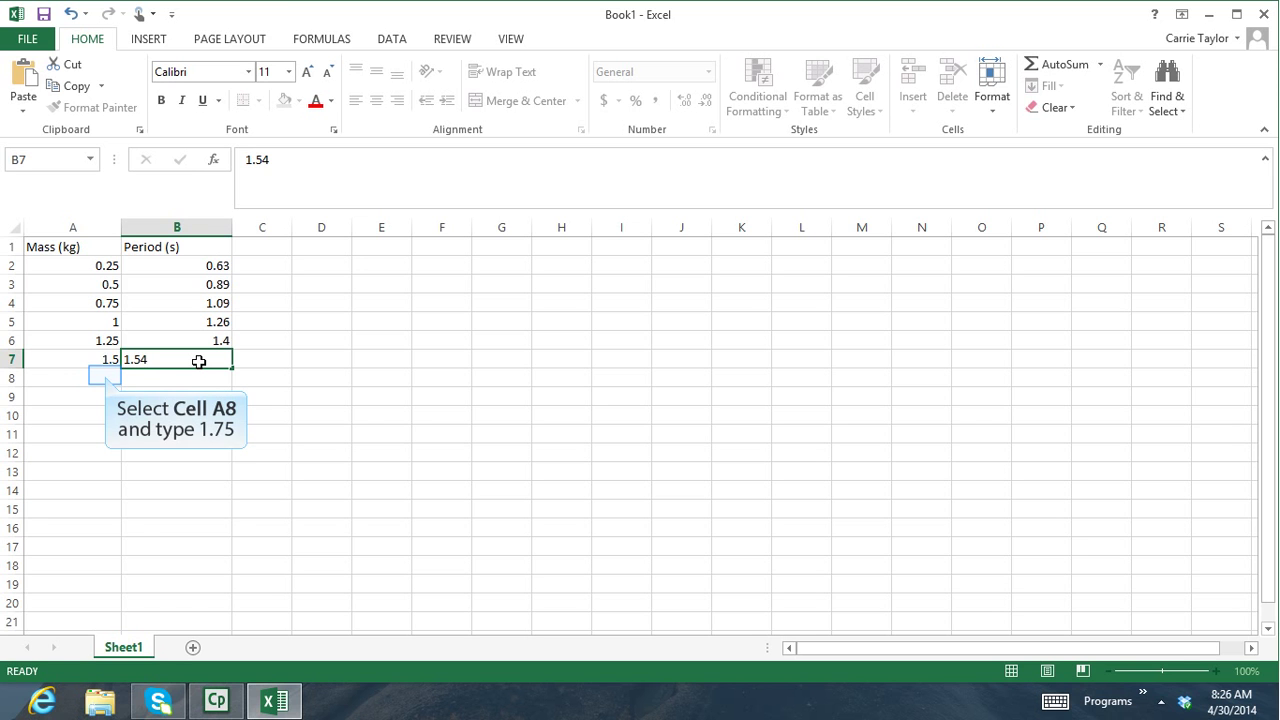
pyautogui.click(105, 375)
pyautogui.write('1.75')
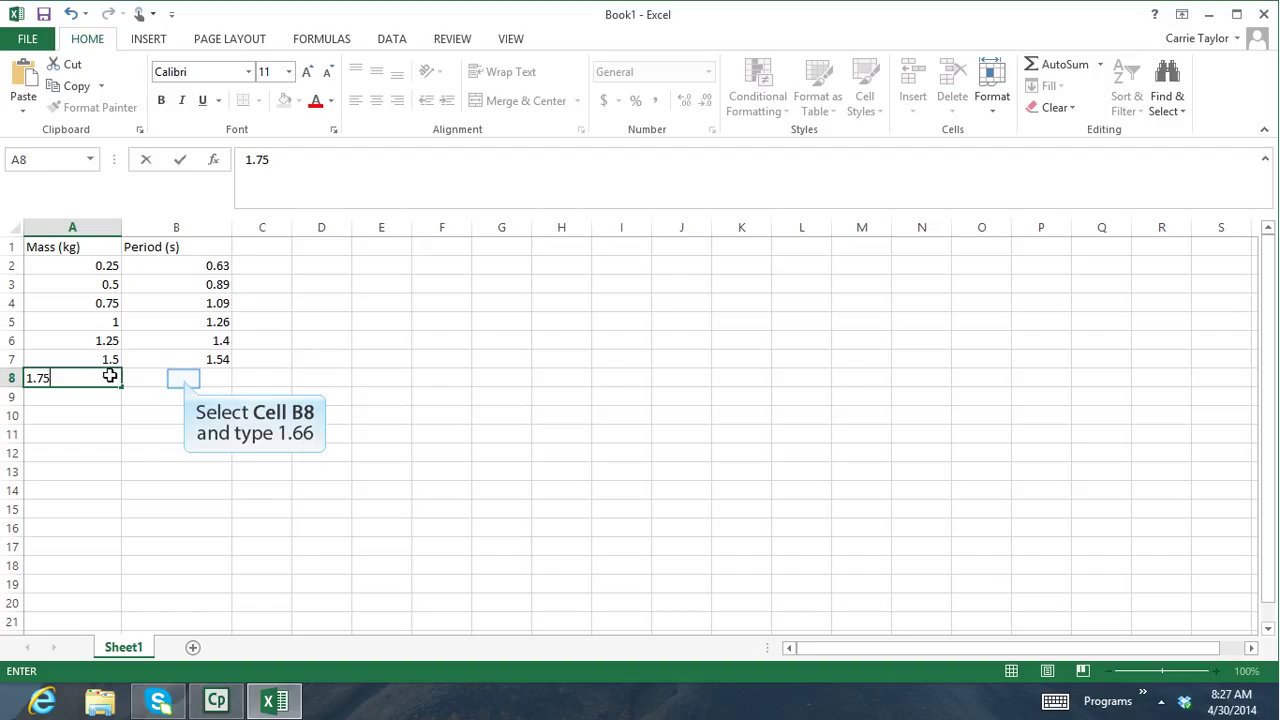
pyautogui.click(184, 378)
pyautogui.write('2.00')
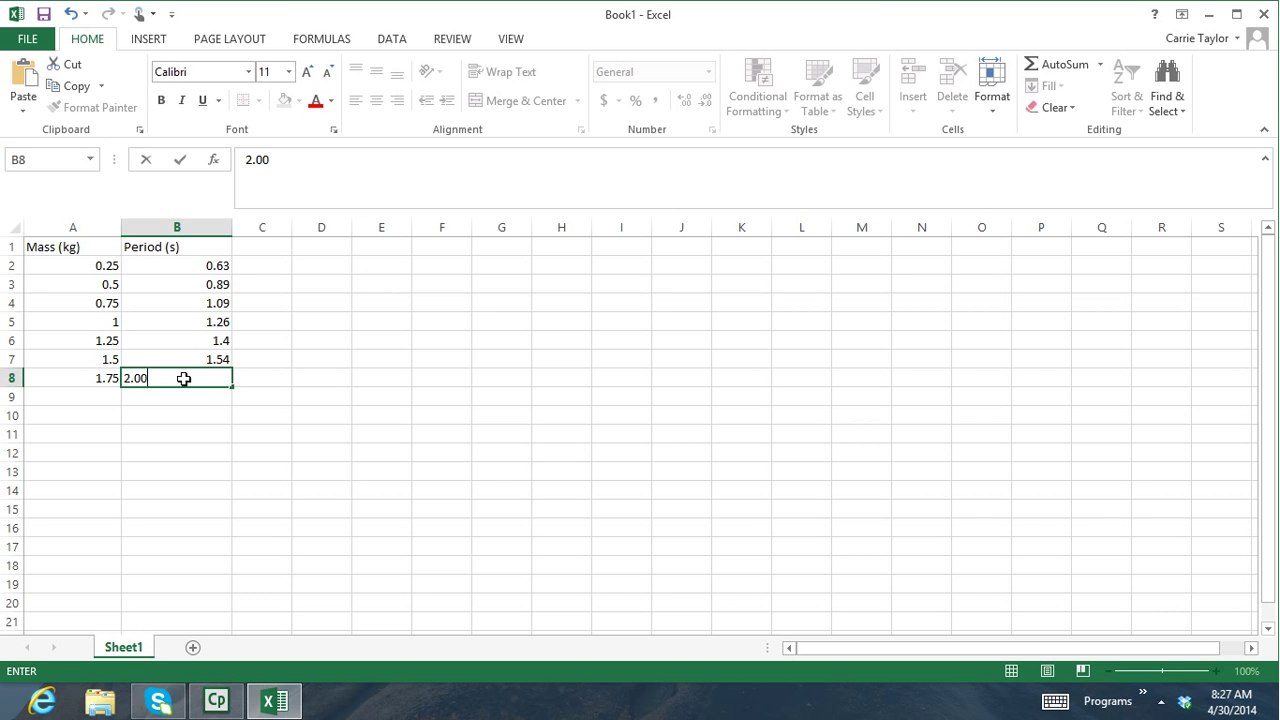
pyautogui.press('BackSpace')
pyautogui.press('BackSpace')
pyautogui.press('BackSpace')
pyautogui.write('1.66')
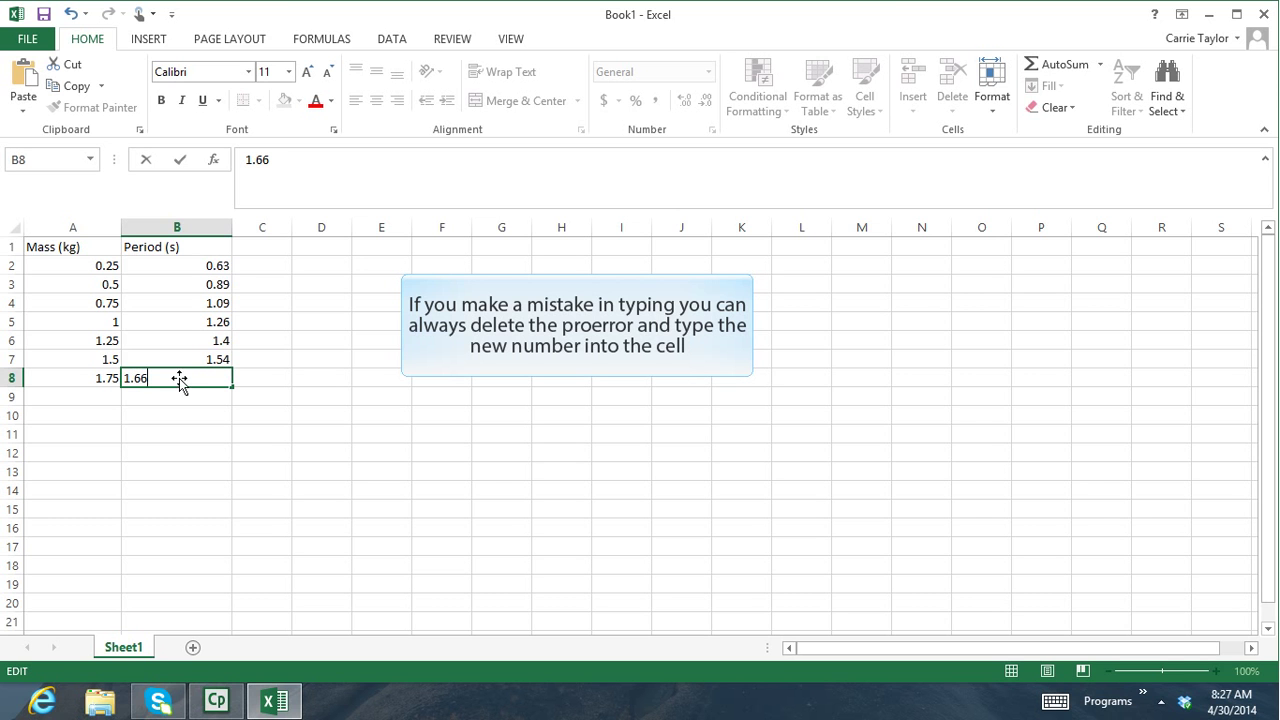
pyautogui.press('Return')
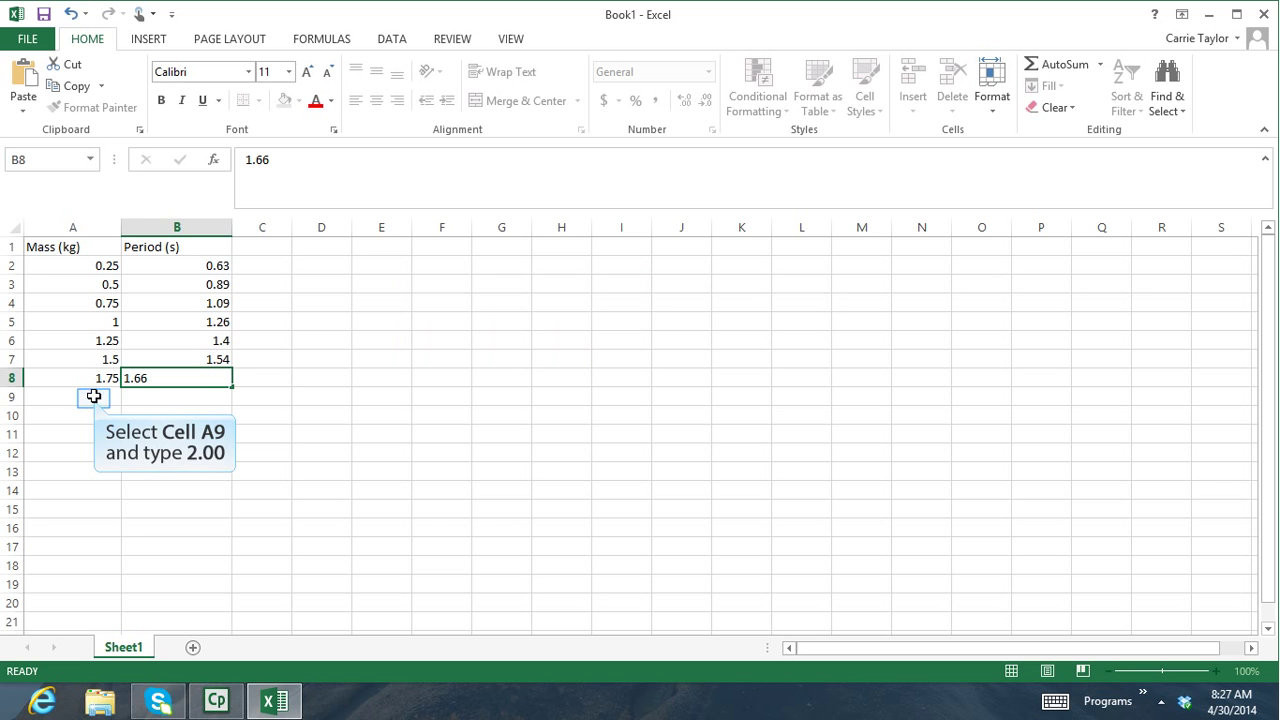
# - Enter mass/period pairs 2.00/1.78, 2.25/1.88 and 2.50/1.99 in rows 9–11
pyautogui.click(93, 398)
pyautogui.write('2.00')
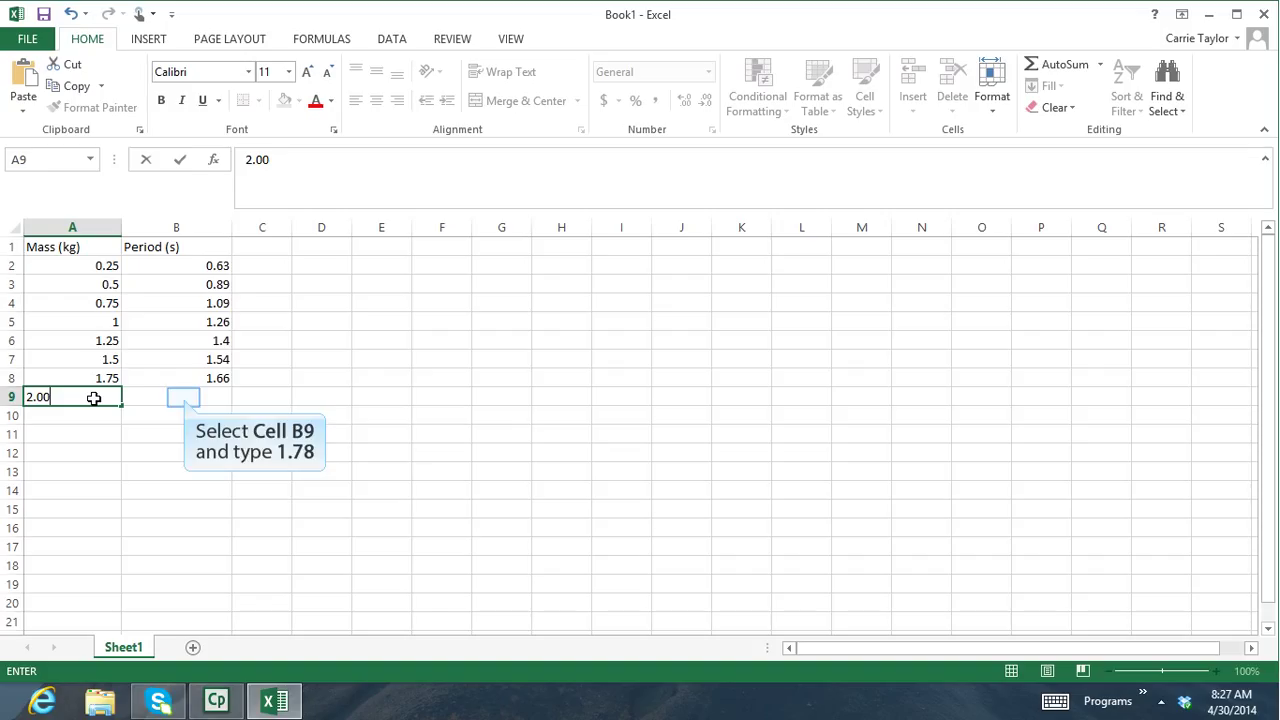
pyautogui.click(184, 398)
pyautogui.write('1.7')
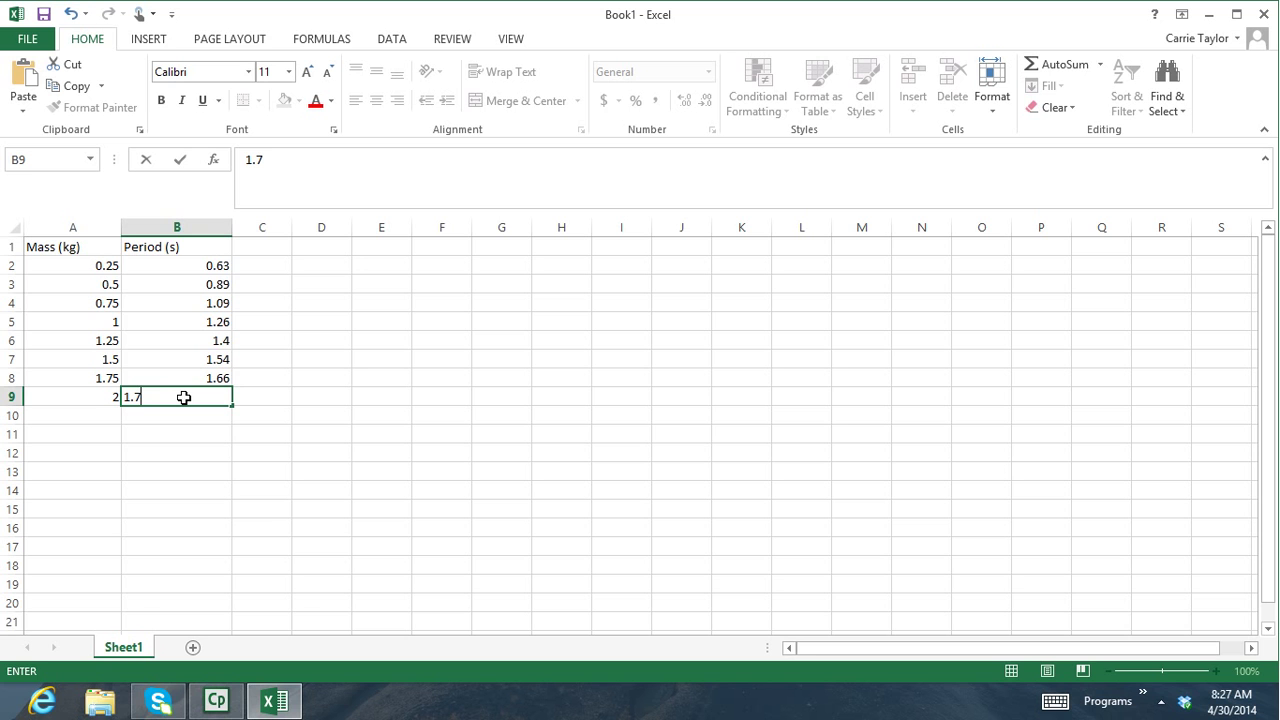
pyautogui.write('8')
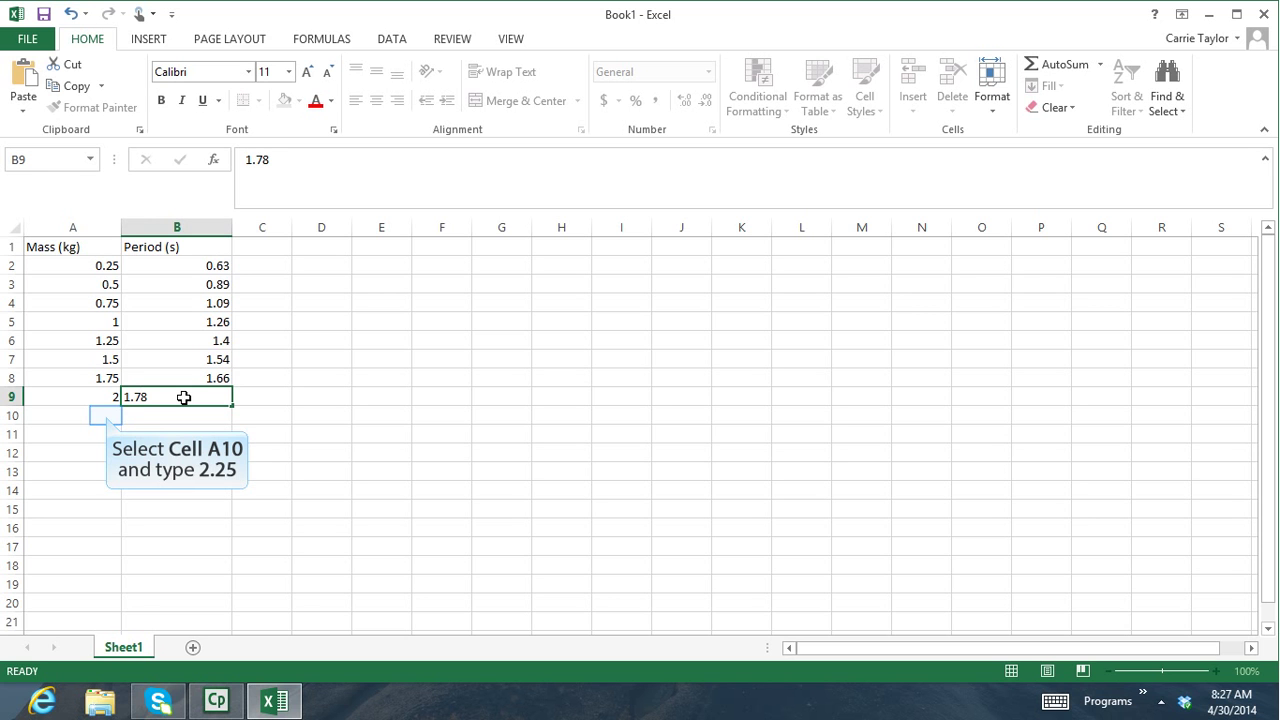
pyautogui.click(106, 415)
pyautogui.write('2.2')
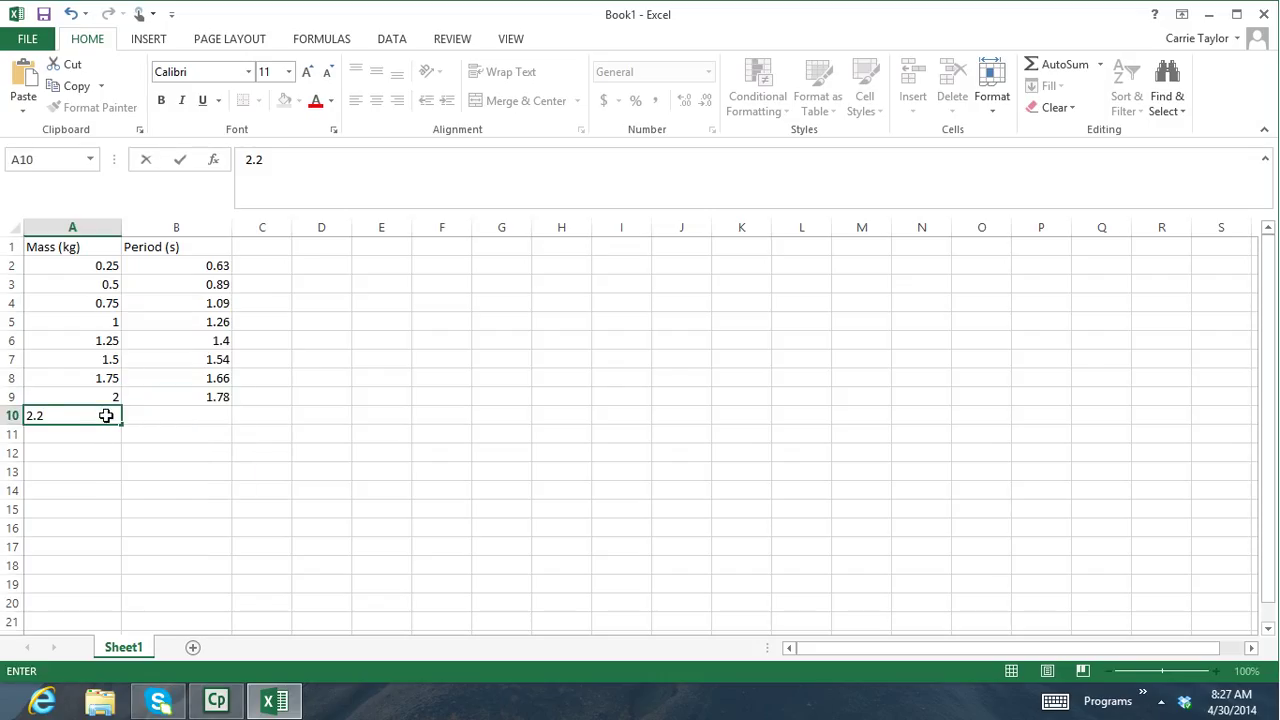
pyautogui.write('5')
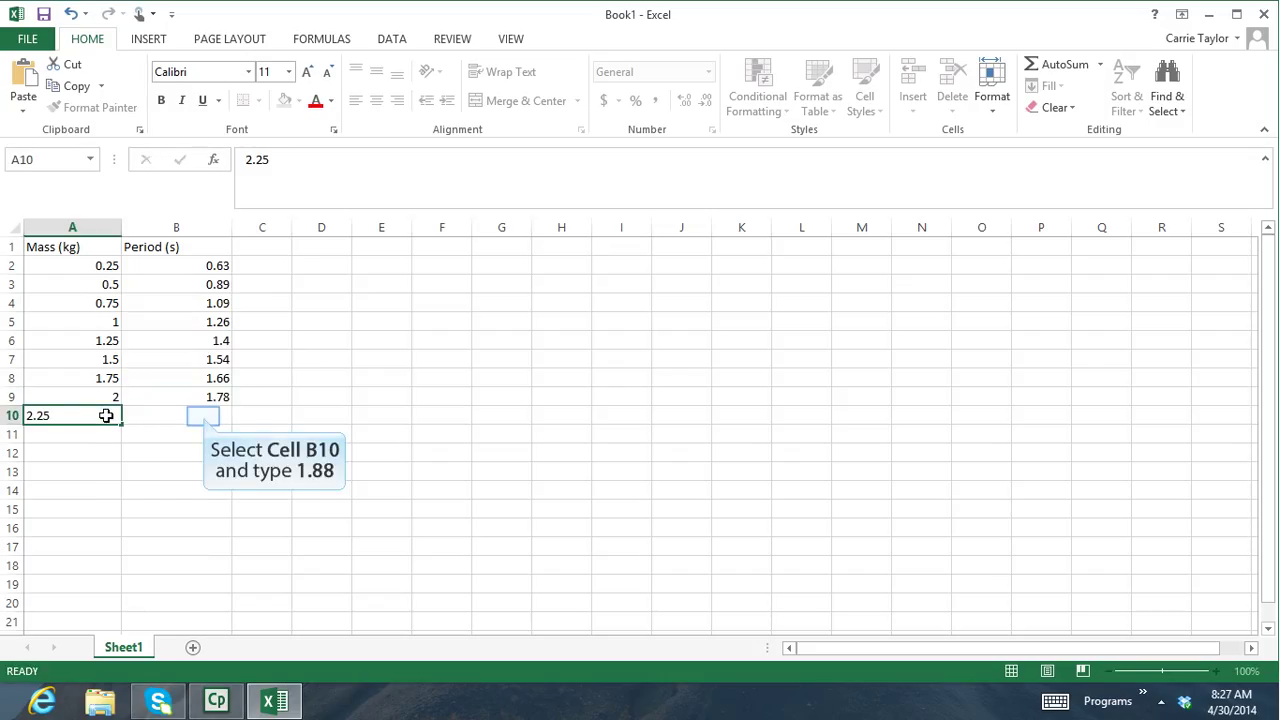
pyautogui.click(203, 416)
pyautogui.write('1.88')
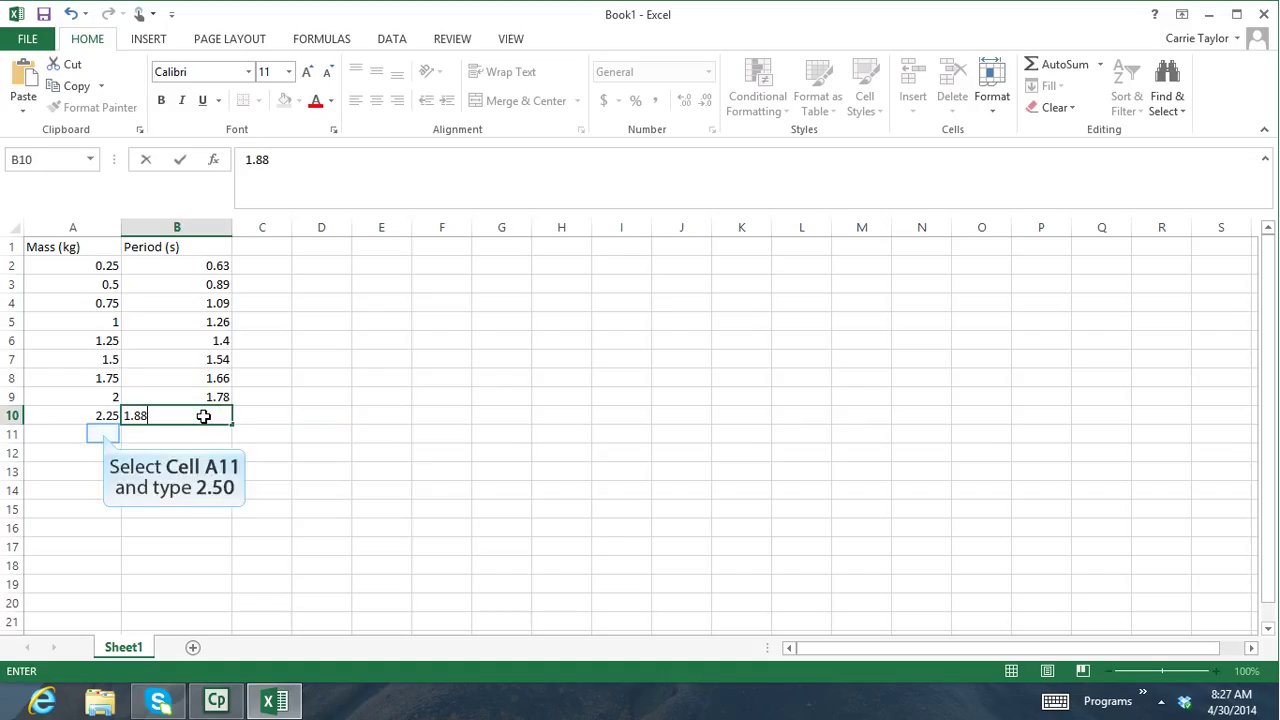
pyautogui.click(103, 433)
pyautogui.write('2.50')
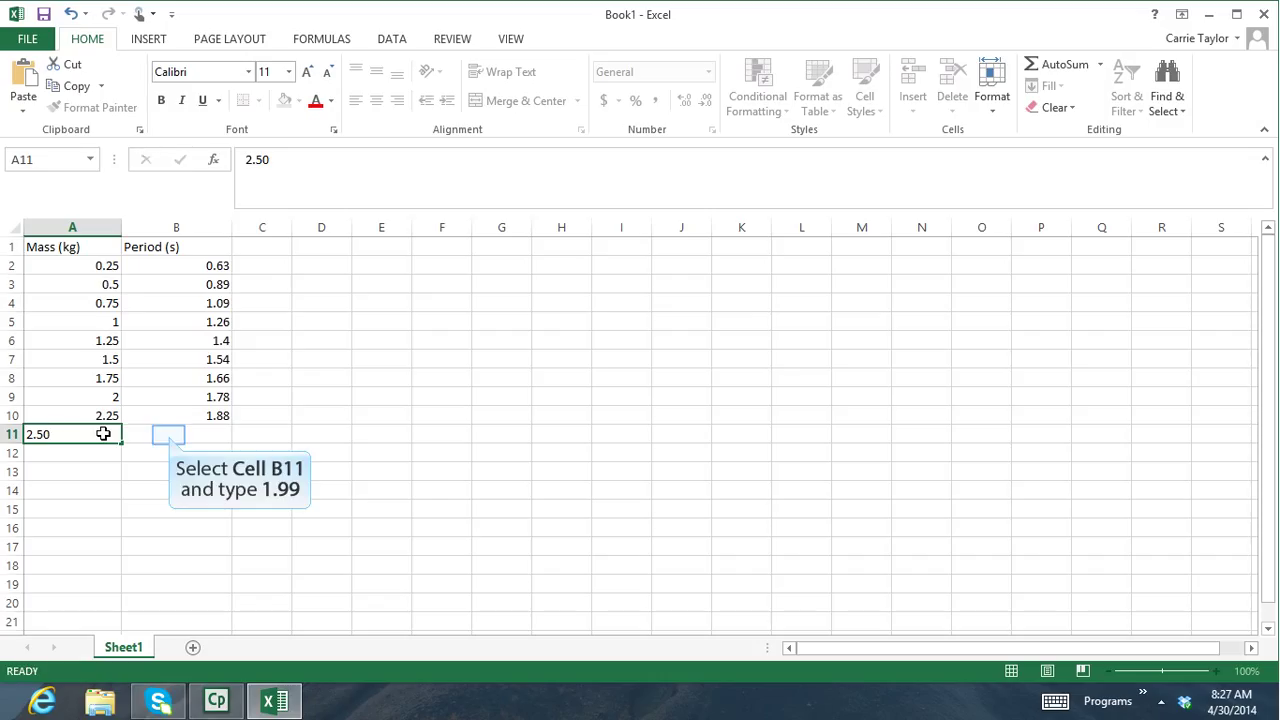
pyautogui.click(169, 435)
pyautogui.write('1.9')
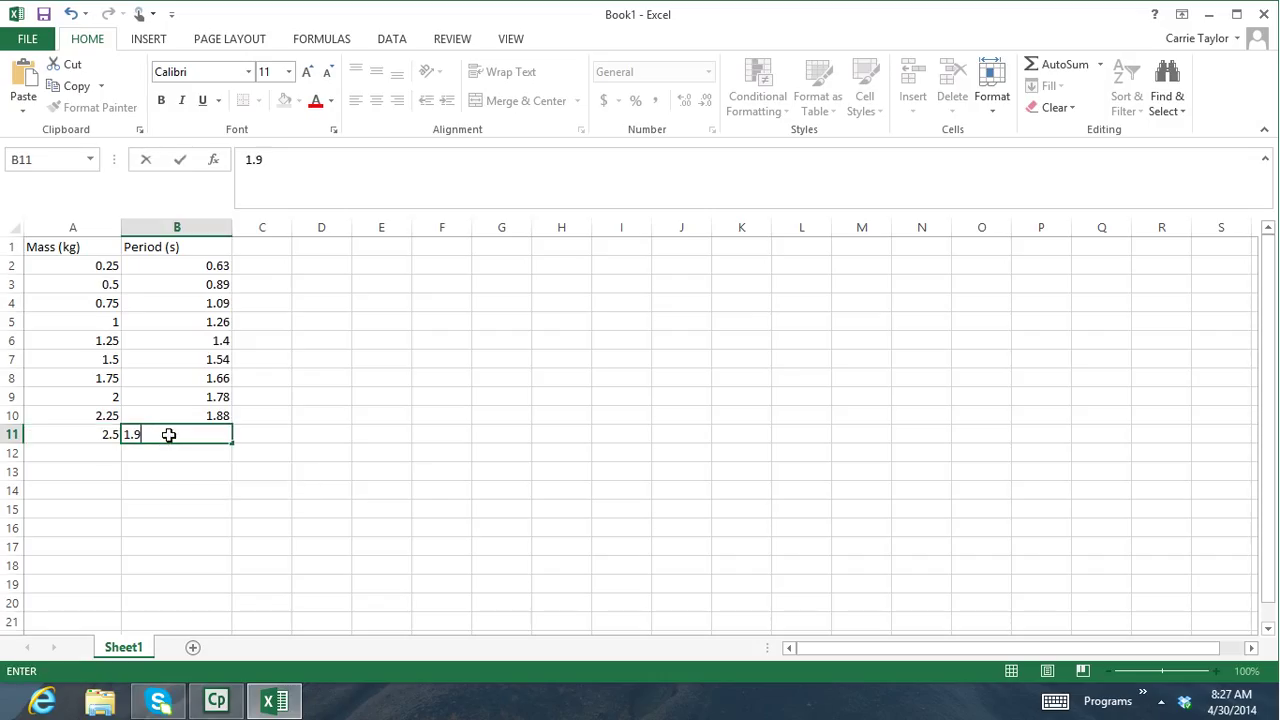
pyautogui.write('9')
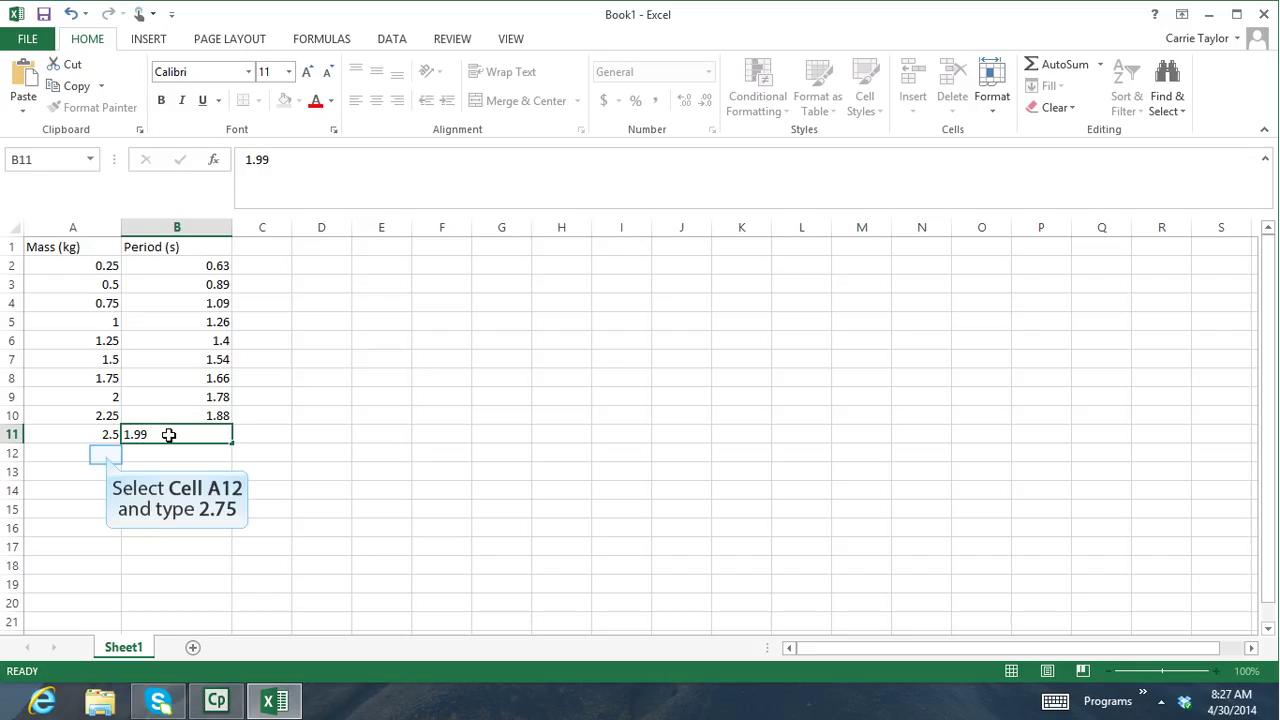
# - Enter mass/period pairs 2.75/2.08 and 3.00/2.18 in rows 12–13
pyautogui.click(106, 455)
pyautogui.write('2.7')
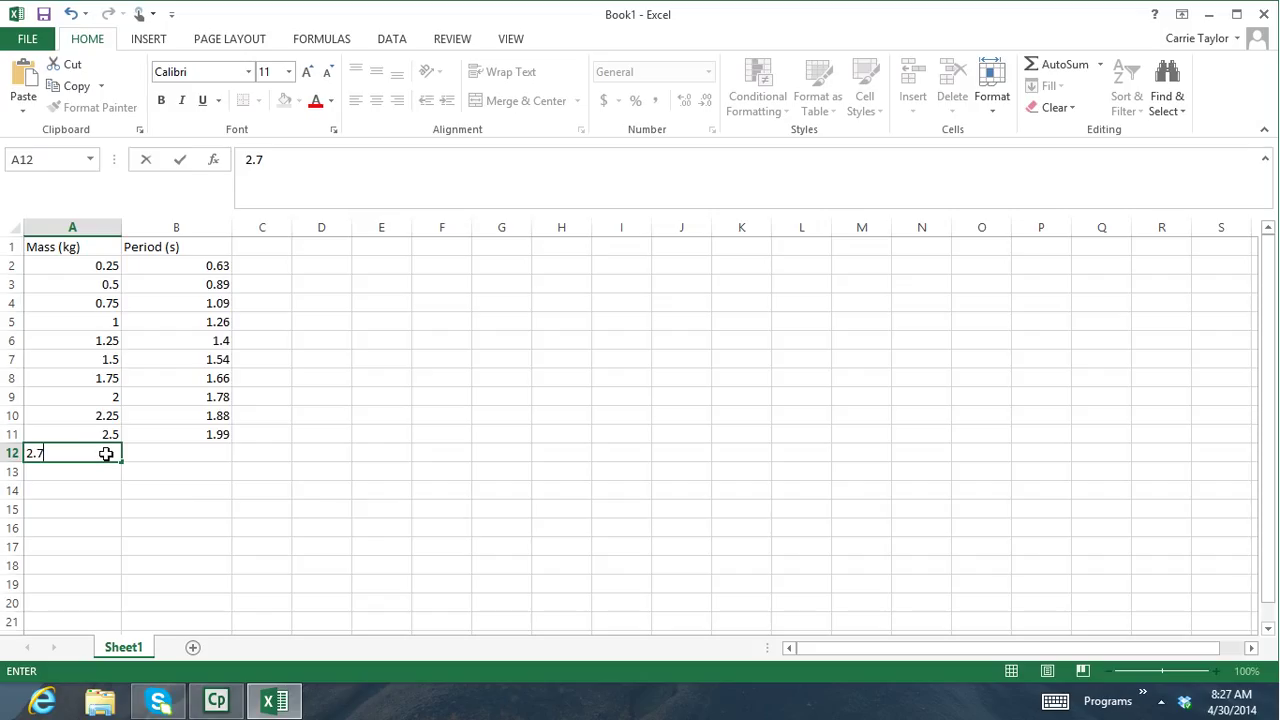
pyautogui.write('5')
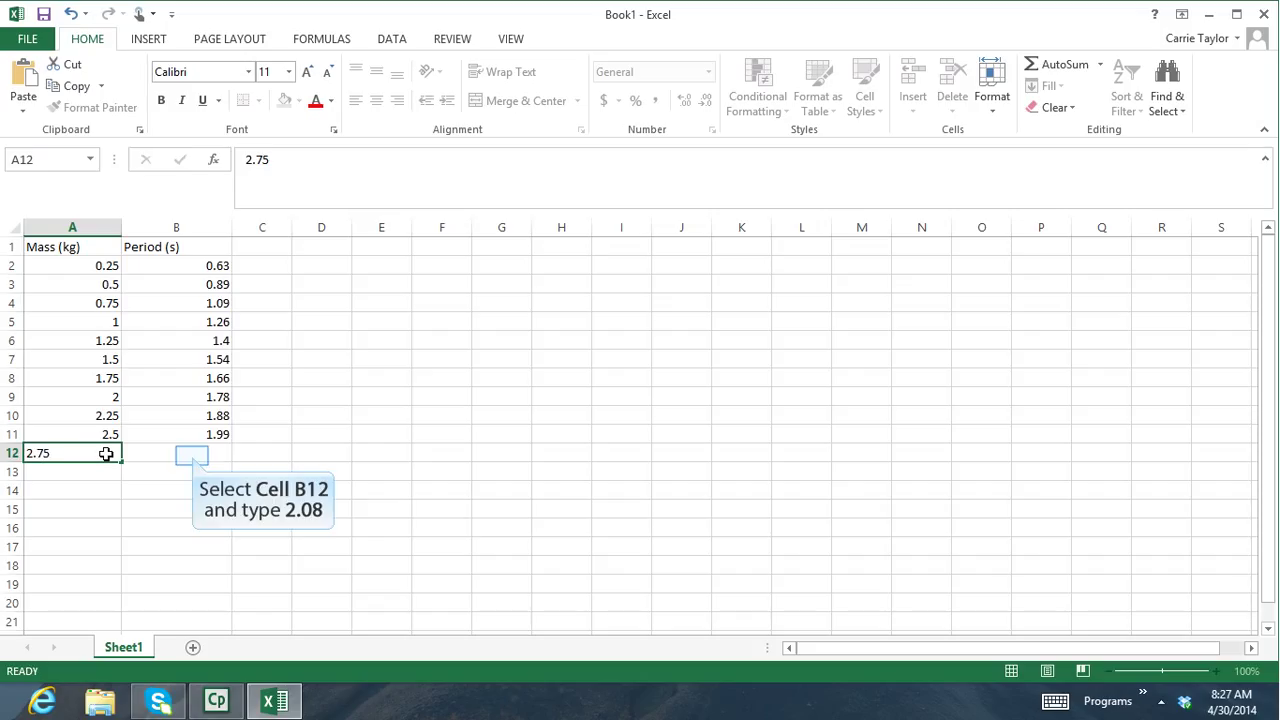
pyautogui.click(192, 456)
pyautogui.write('2.0')
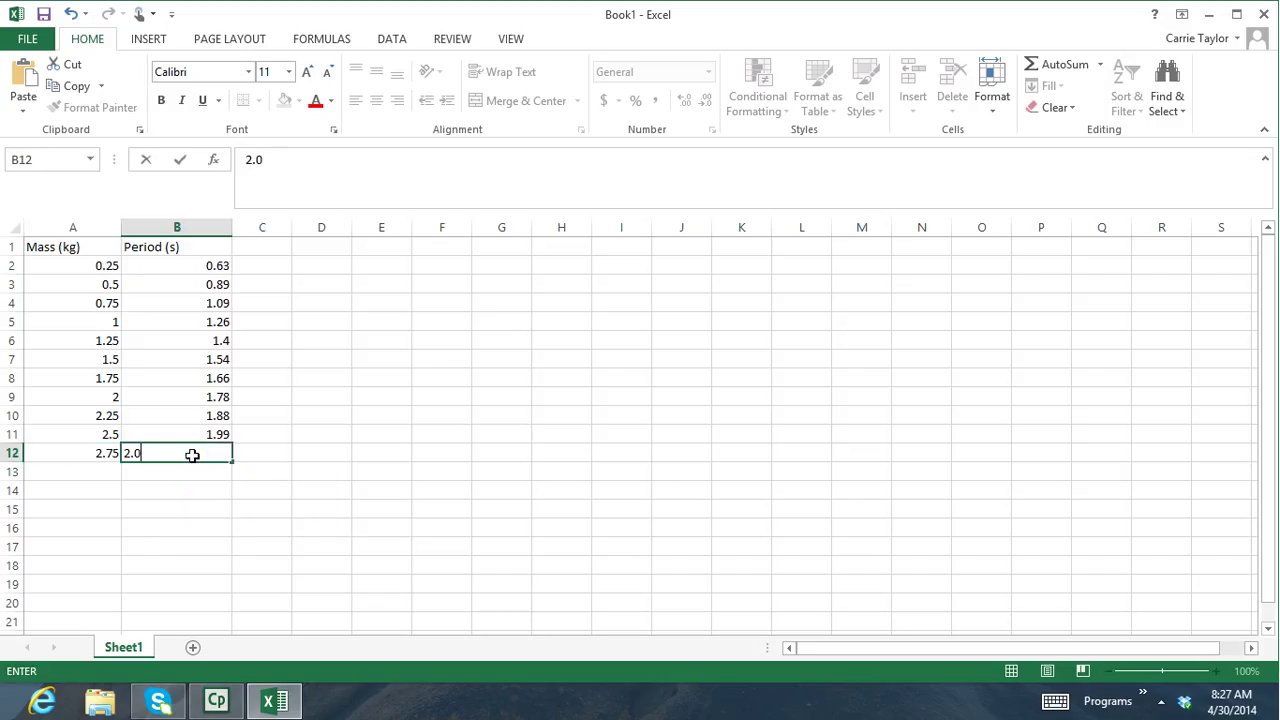
pyautogui.write('8')
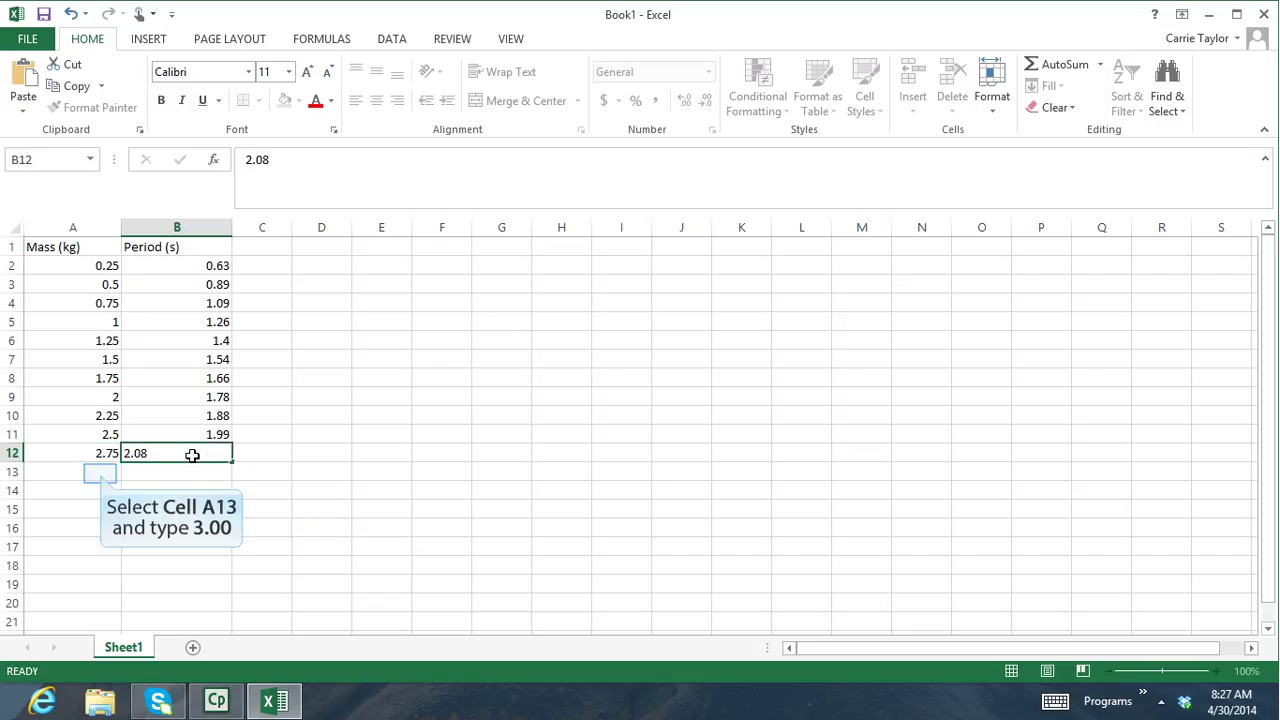
pyautogui.click(100, 473)
pyautogui.write('3.0')
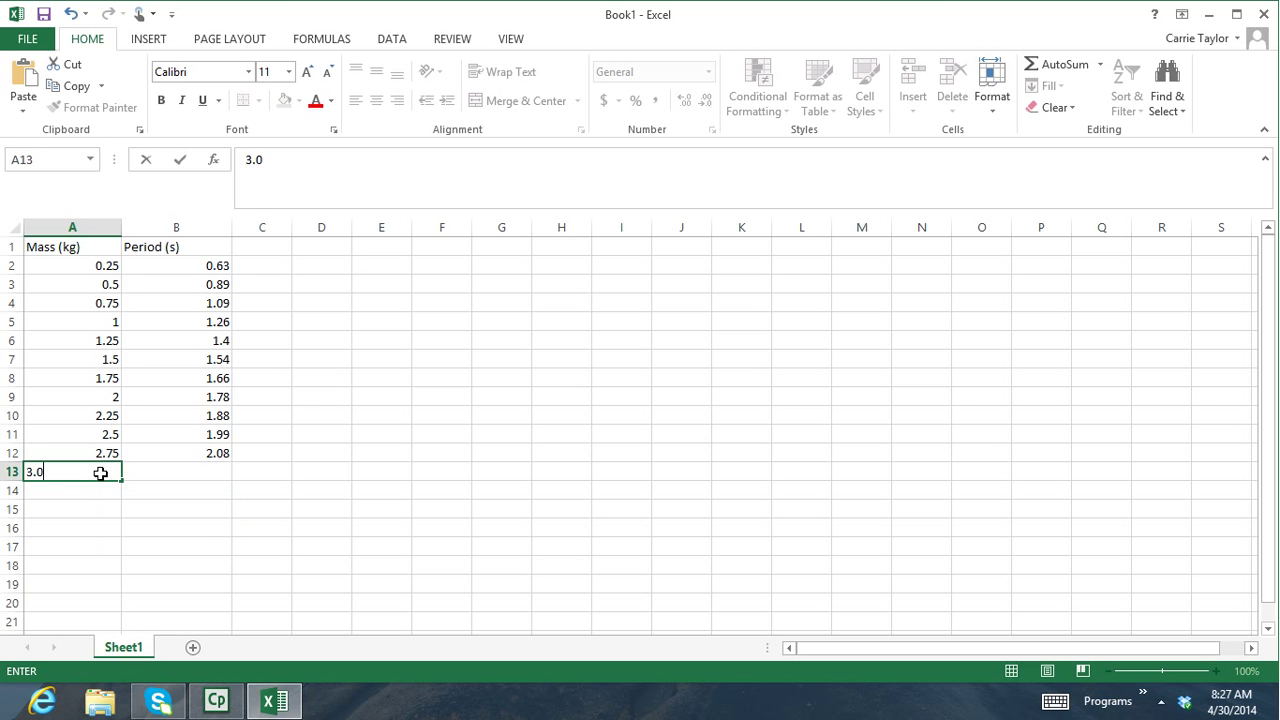
pyautogui.write('0')
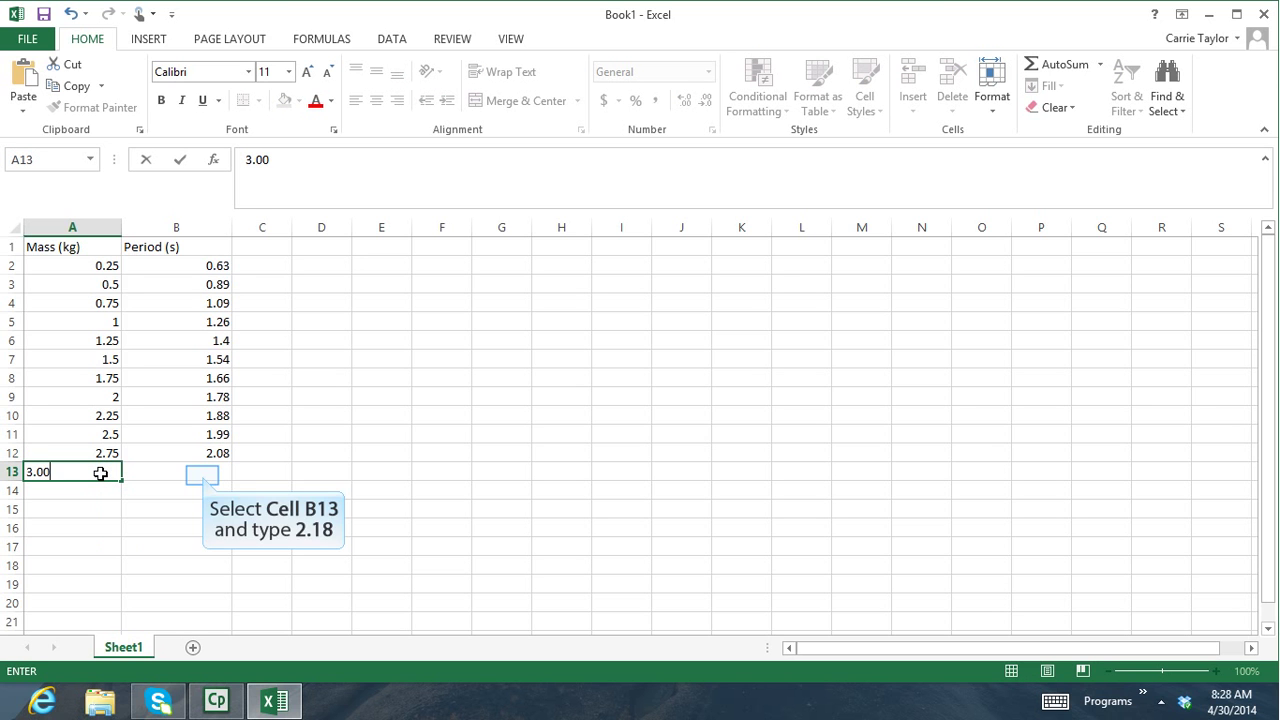
pyautogui.click(202, 475)
pyautogui.write('2.18')
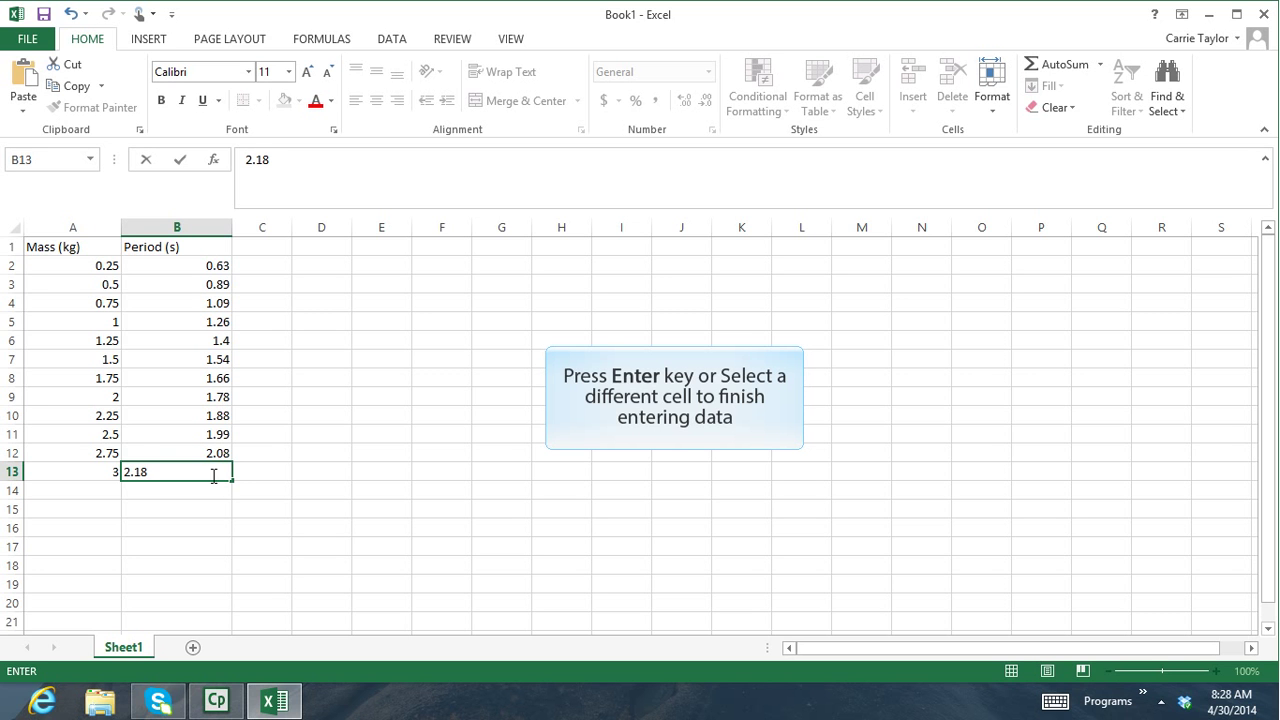
pyautogui.press('Return')
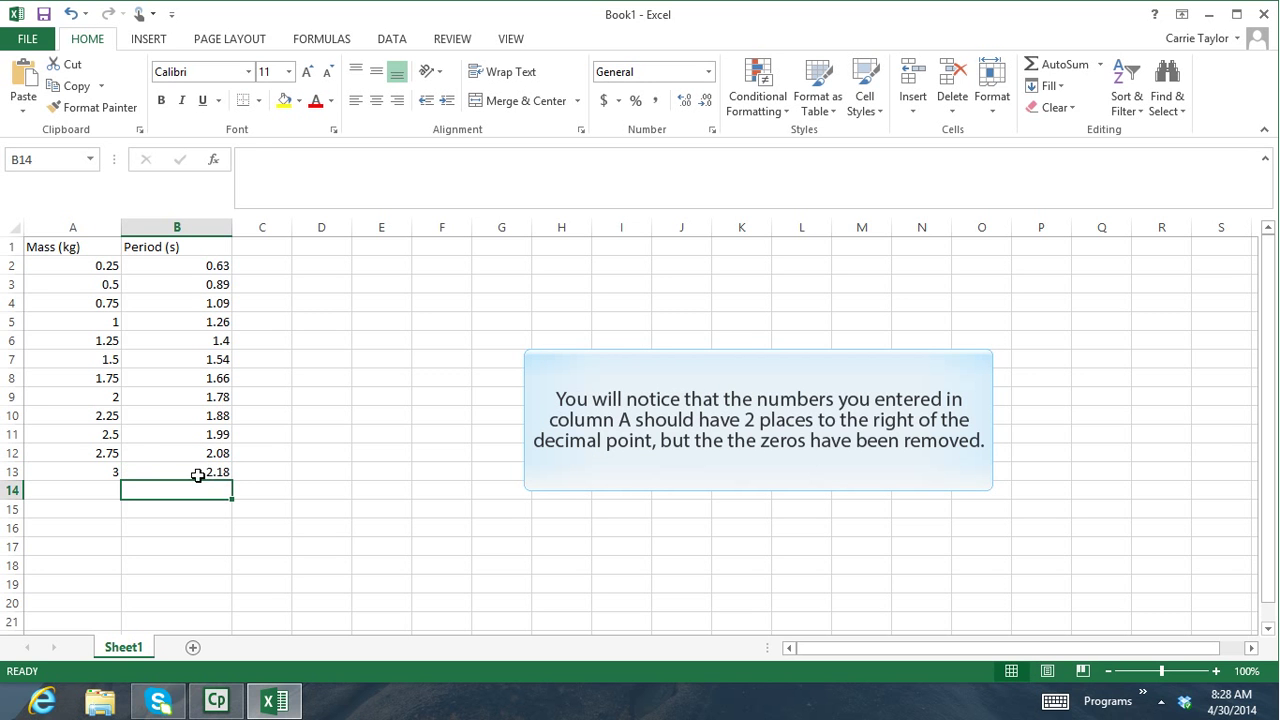
# - Show the masses in A2:A13 with two decimals, then select the table A1:B13
pyautogui.moveTo(88, 266); pyautogui.dragTo(80, 476)
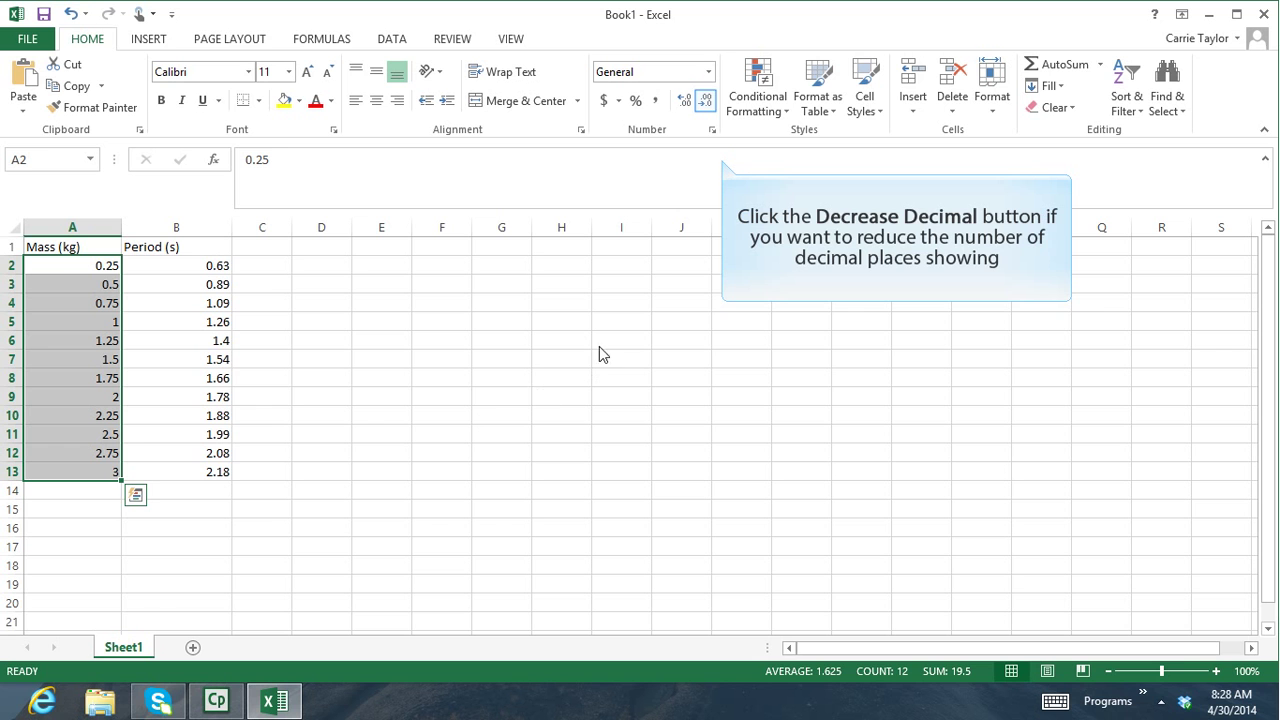
pyautogui.click(705, 101)
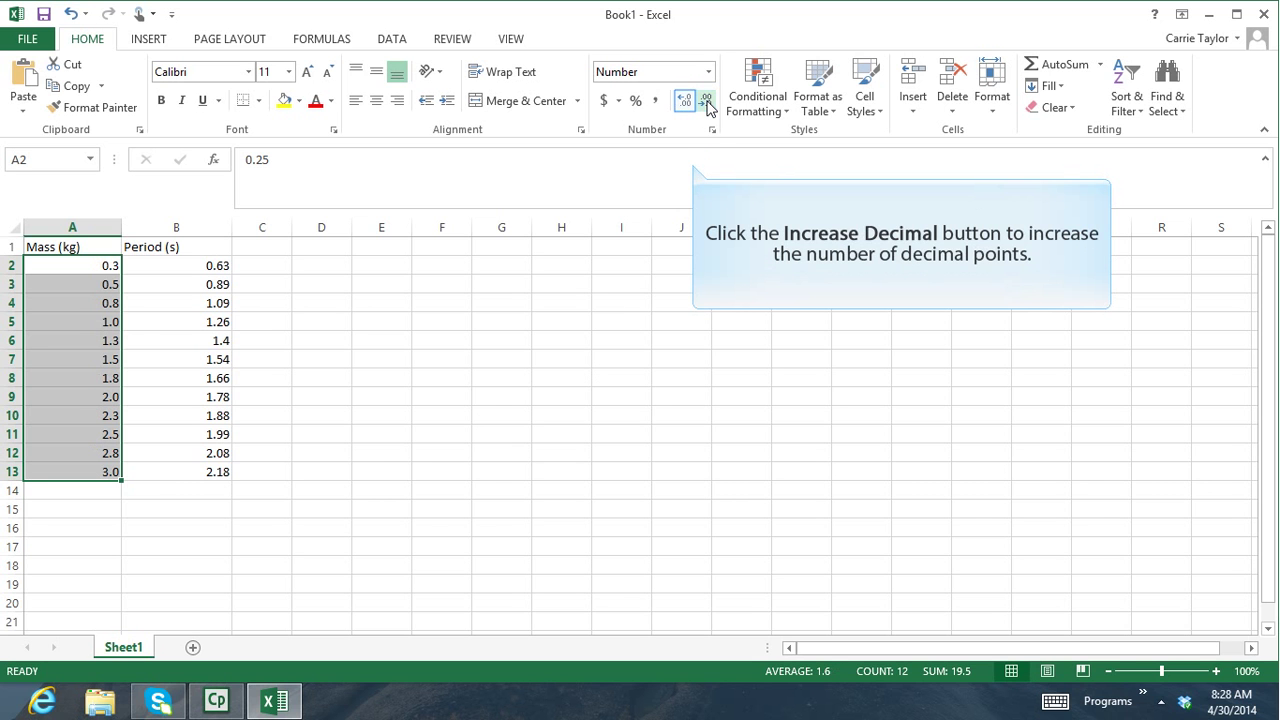
pyautogui.click(686, 106)
pyautogui.moveTo(104, 248)
pyautogui.mouseDown()
pyautogui.moveTo(177, 416)
pyautogui.moveTo(177, 471)
pyautogui.mouseUp()
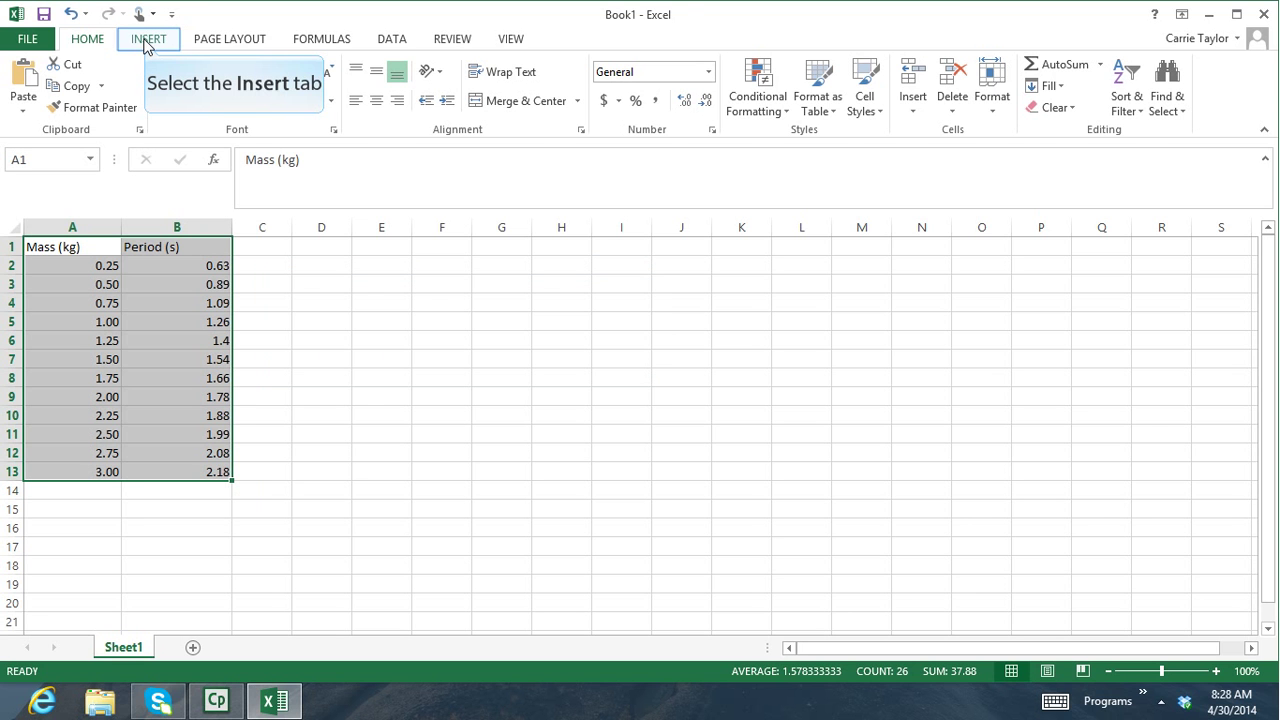
# - Insert a plain scatter chart of the selected mass and period data
pyautogui.click(147, 45)
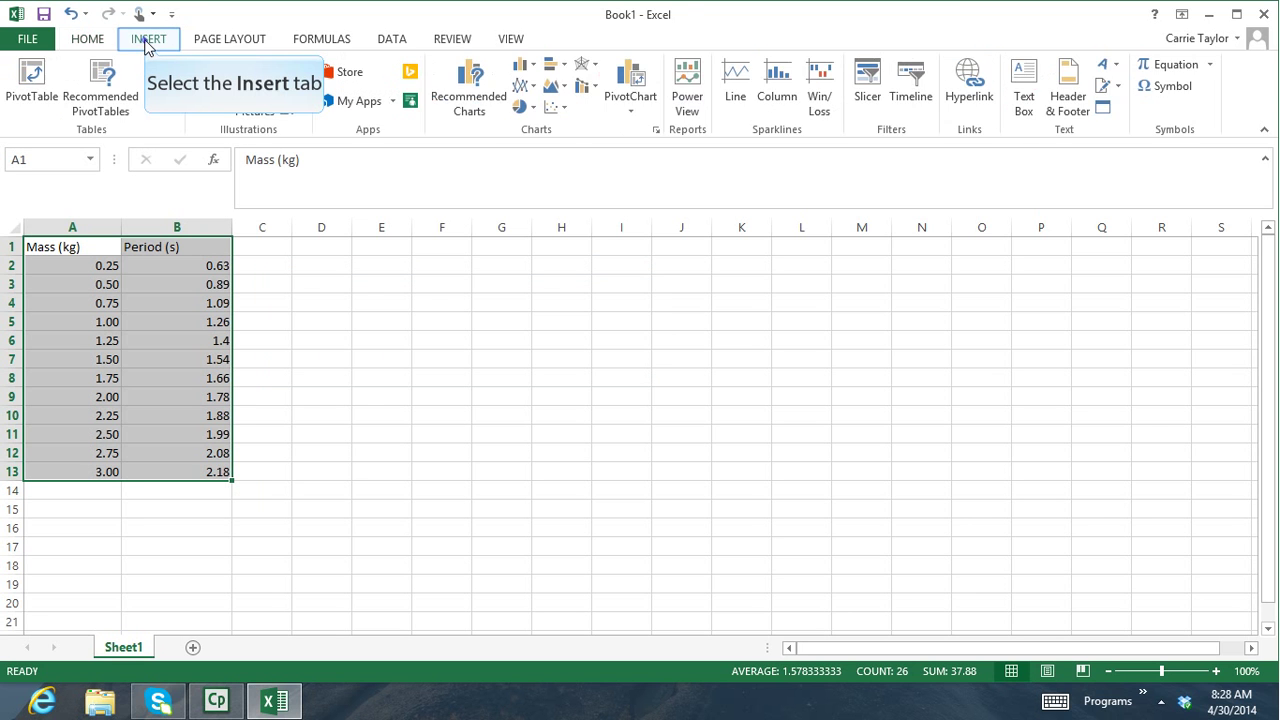
pyautogui.click(562, 110)
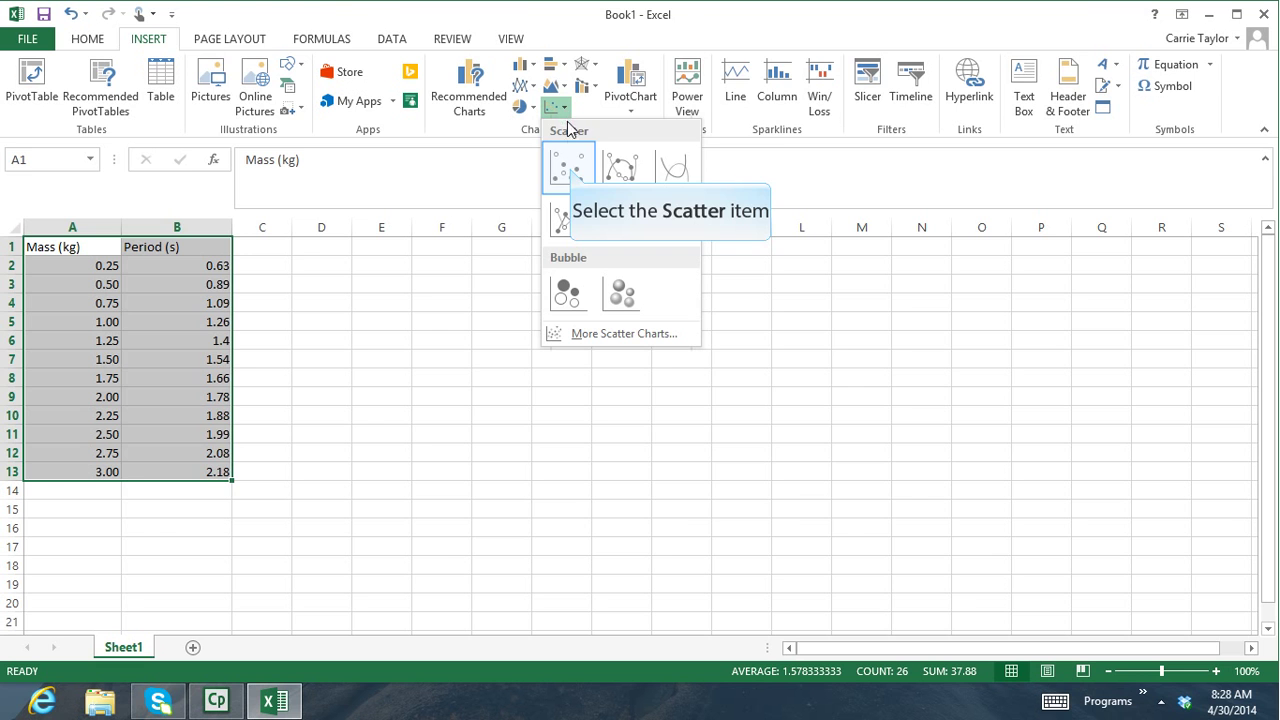
pyautogui.click(569, 167)
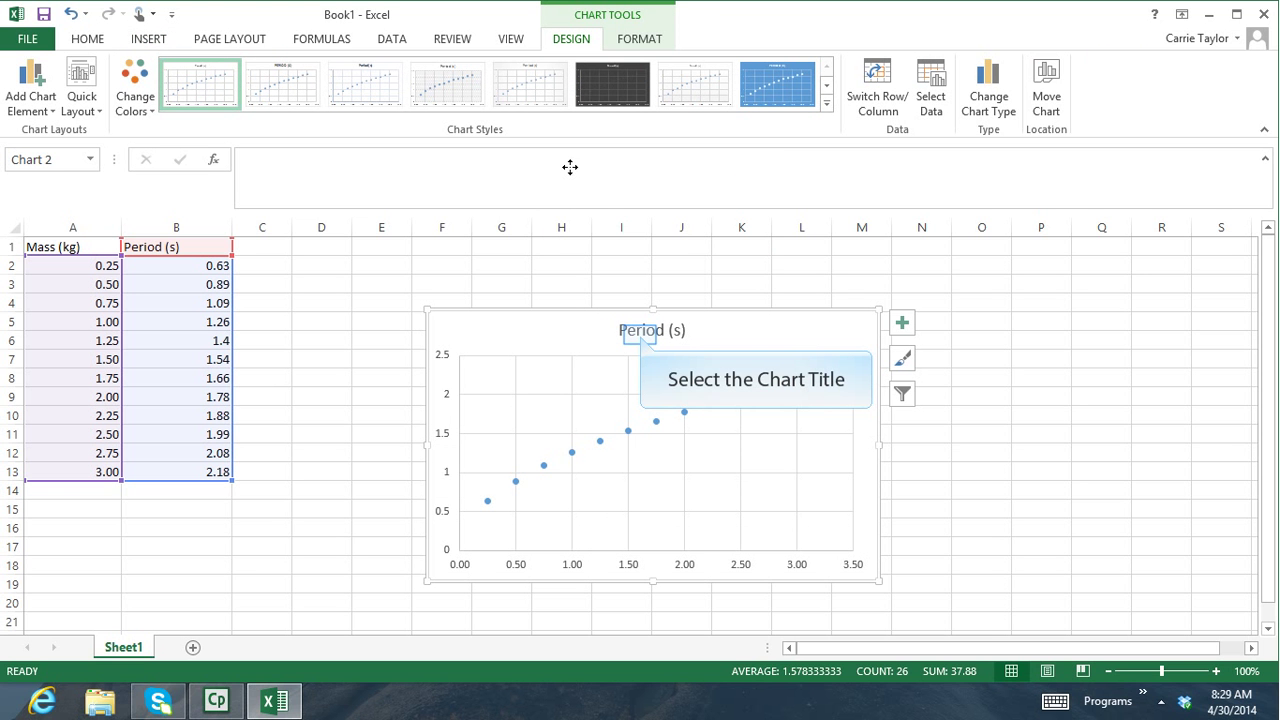
# - Retitle the chart 'Period of a Spring as Applied Mass Changes'
pyautogui.click(640, 334)
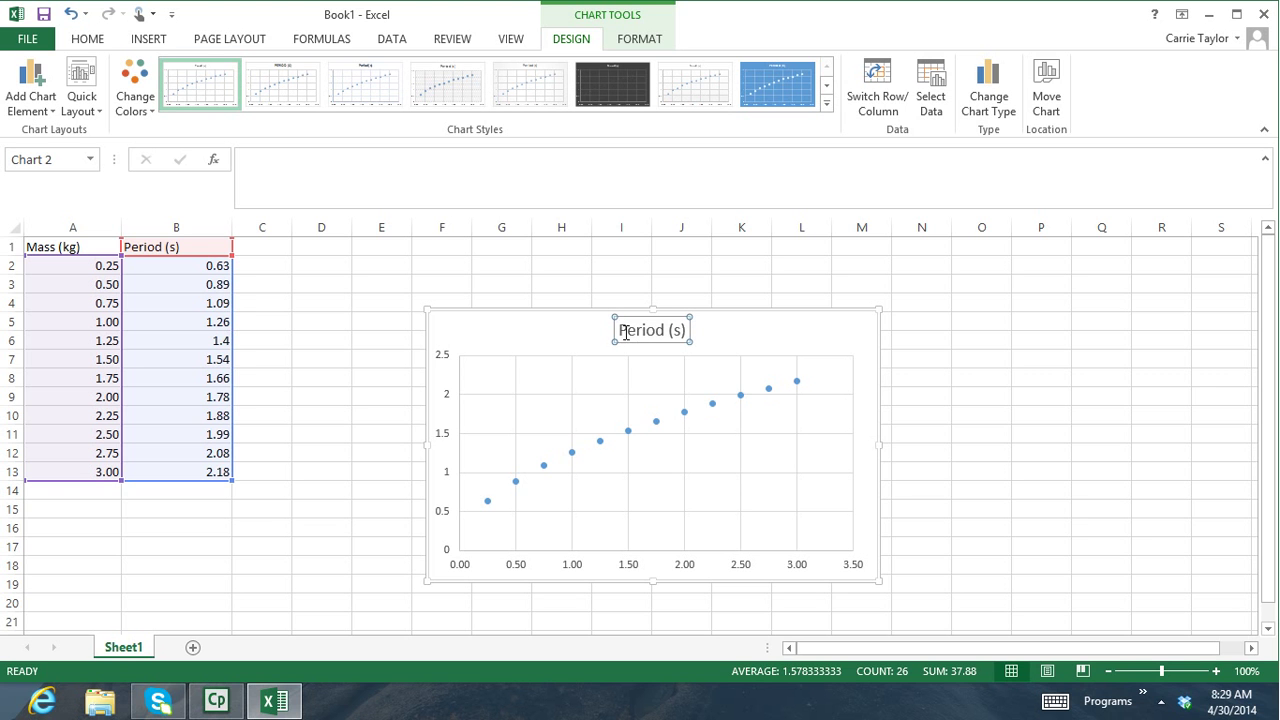
pyautogui.moveTo(620, 328); pyautogui.dragTo(686, 328)
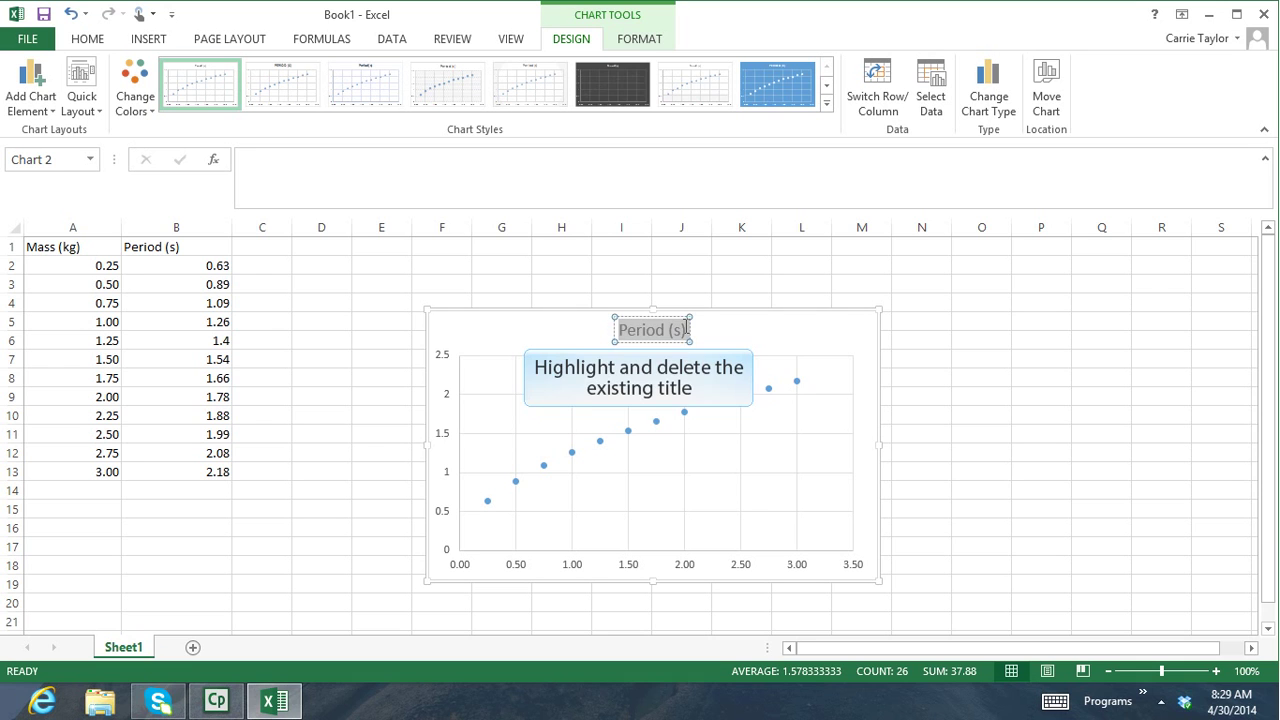
pyautogui.press('Delete')
pyautogui.write('Period of a Spring as Applied Mass Changes')
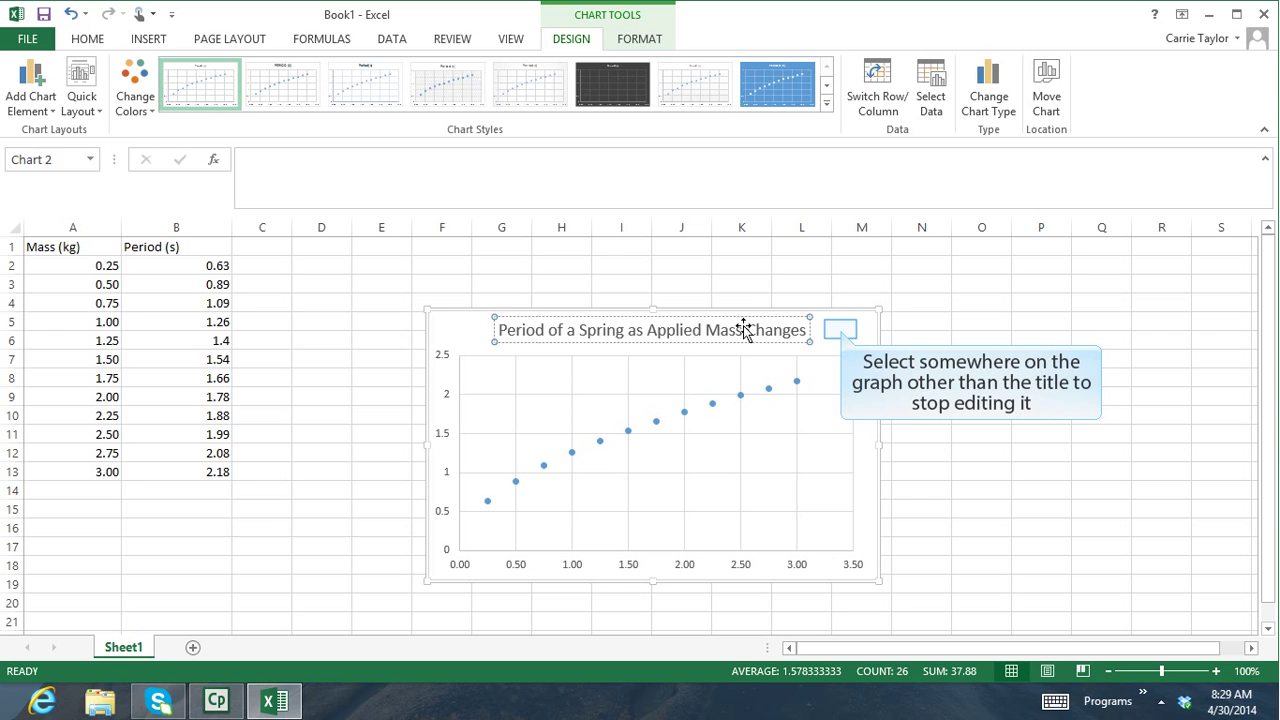
pyautogui.click(841, 334)
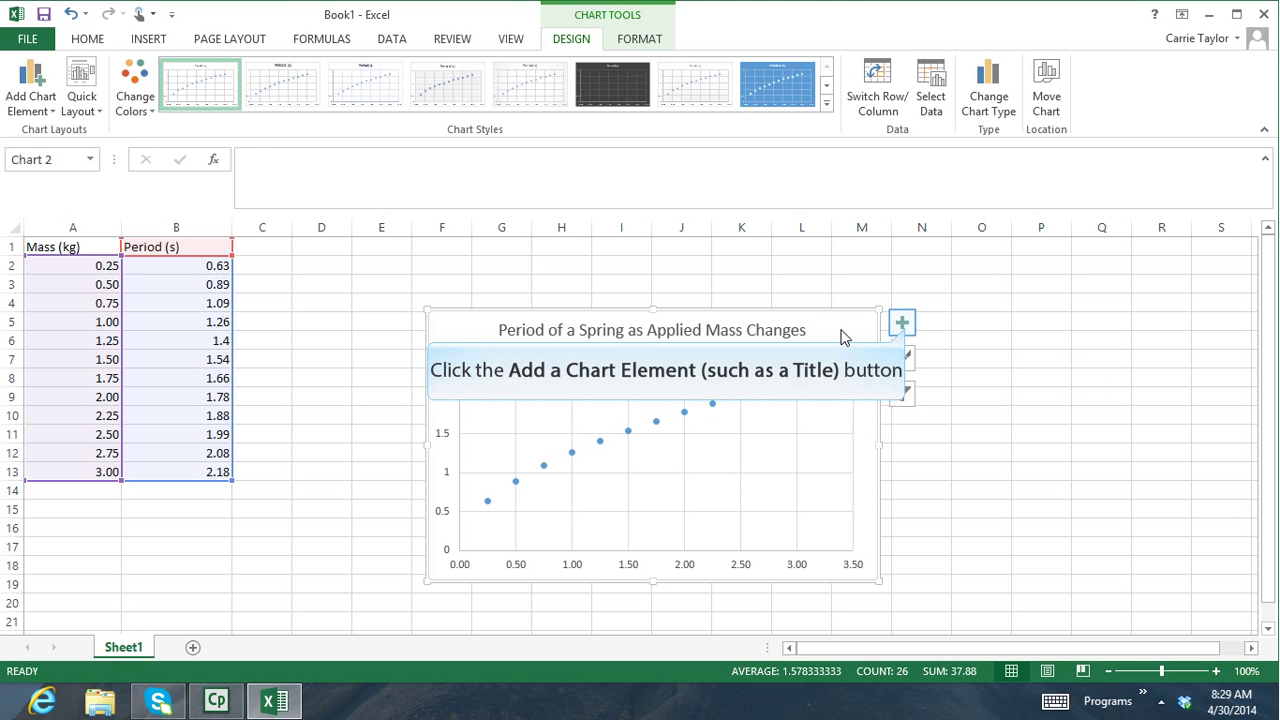
# - Add axis titles: 'Period (s)' on the vertical axis and 'Mass (kg)' on the horizontal
pyautogui.click(905, 330)
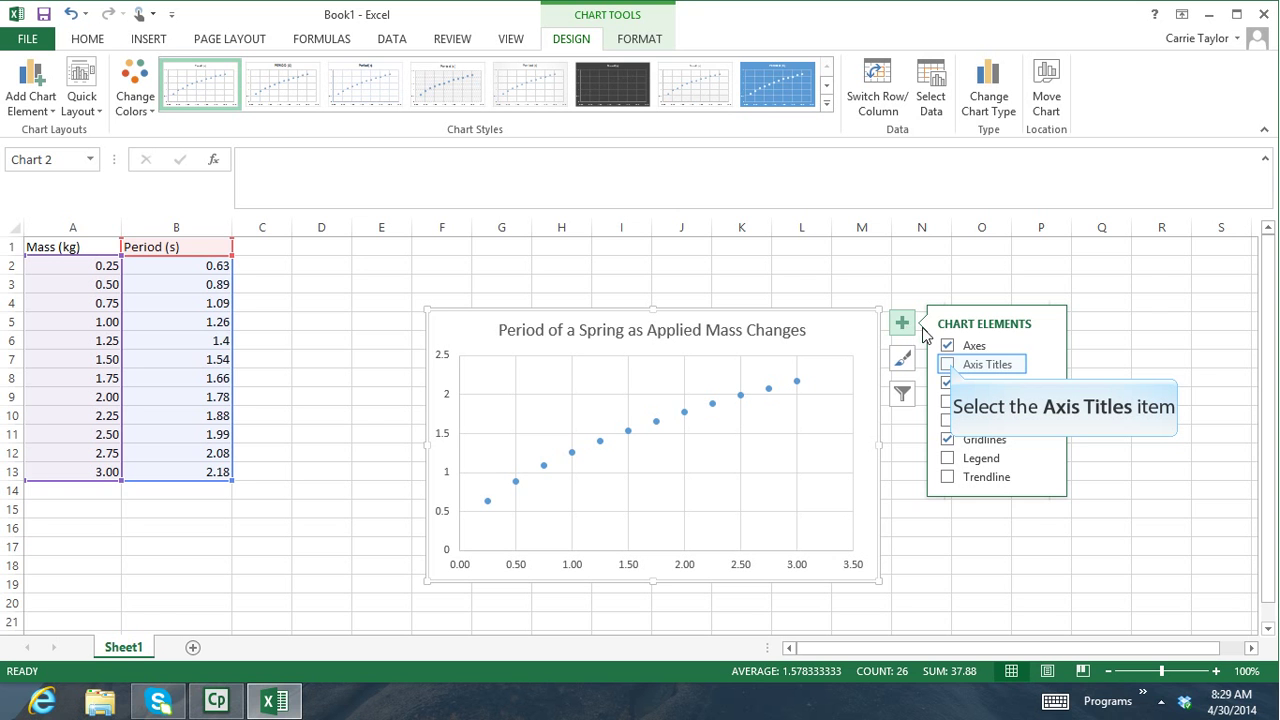
pyautogui.click(948, 364)
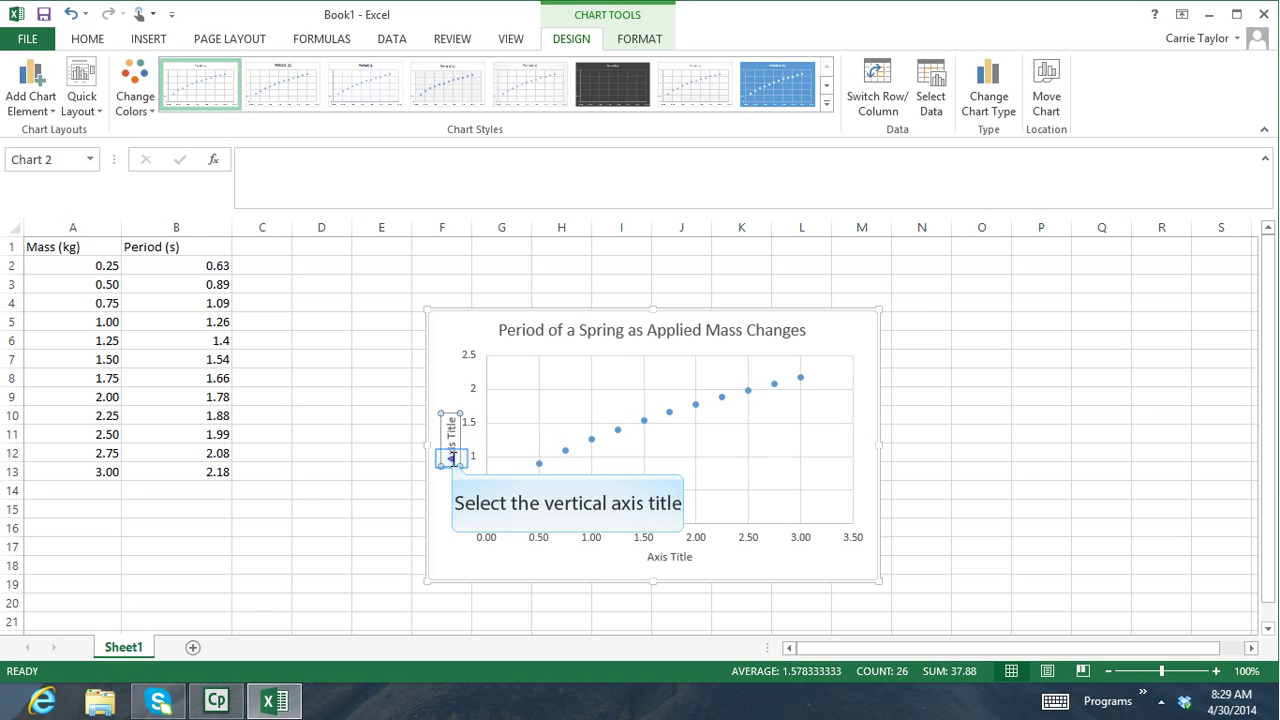
pyautogui.click(451, 457)
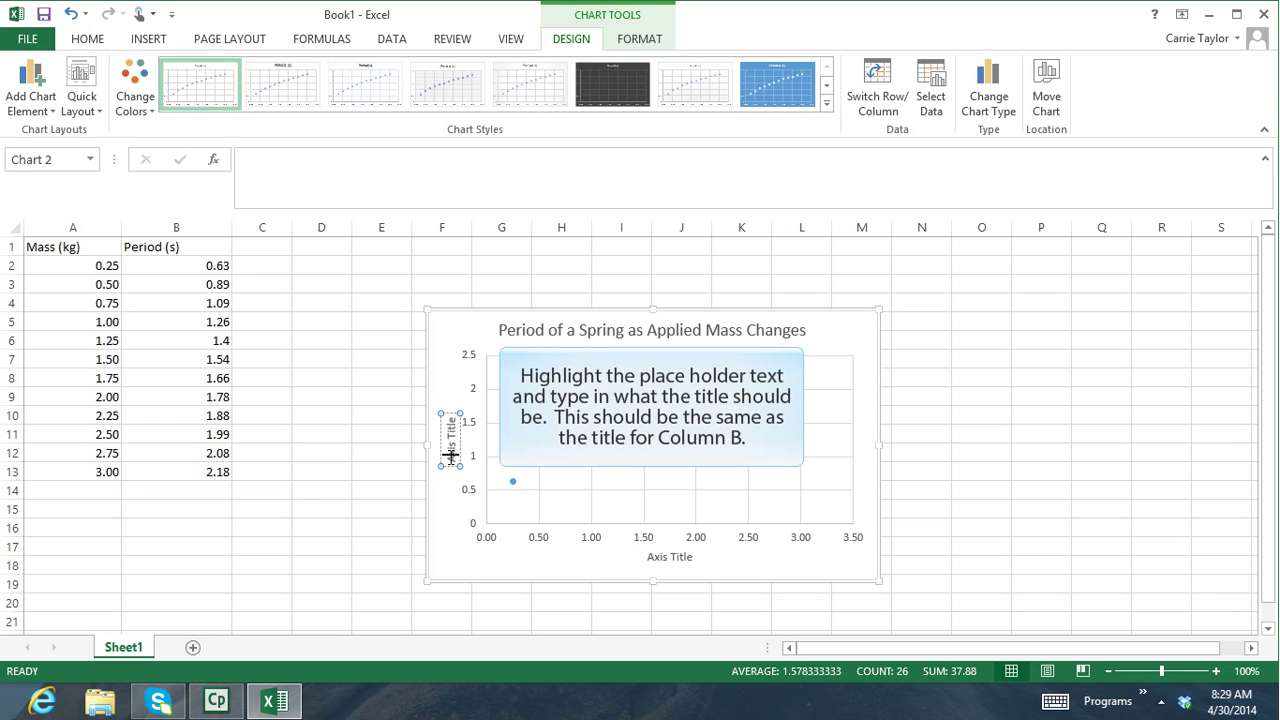
pyautogui.write('Period (s)')
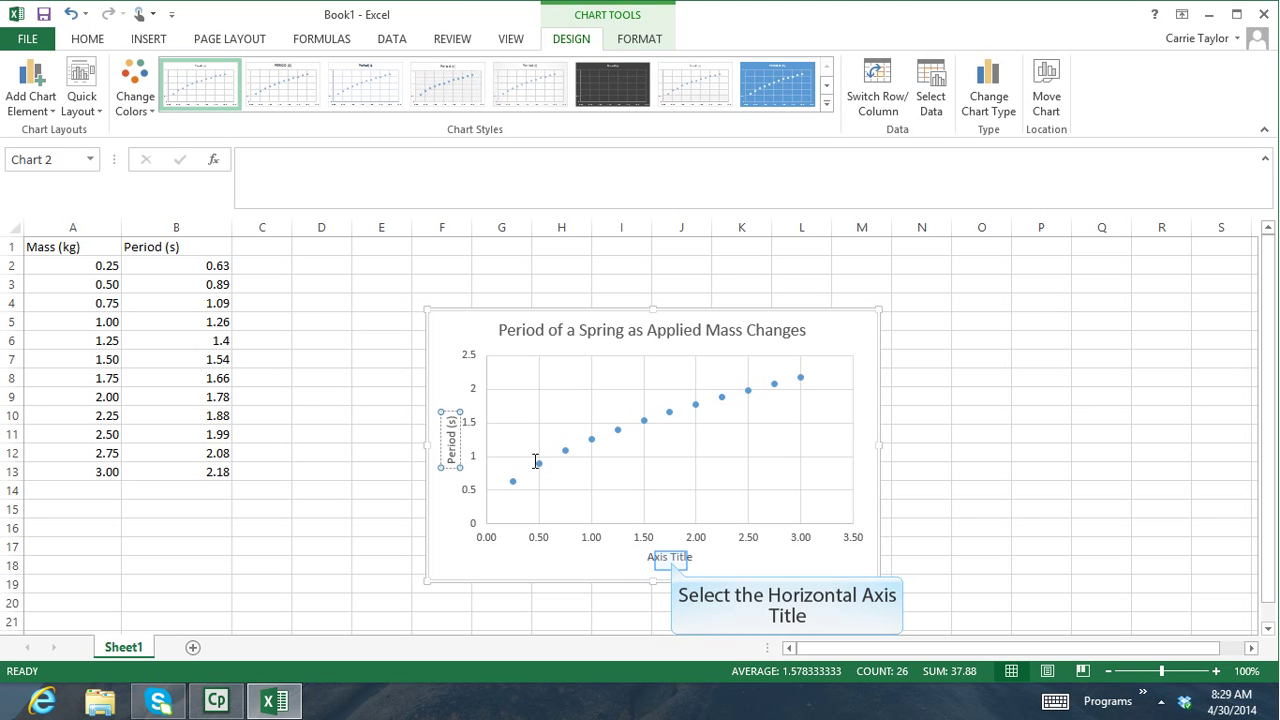
pyautogui.click(669, 558)
pyautogui.moveTo(647, 557); pyautogui.dragTo(691, 562)
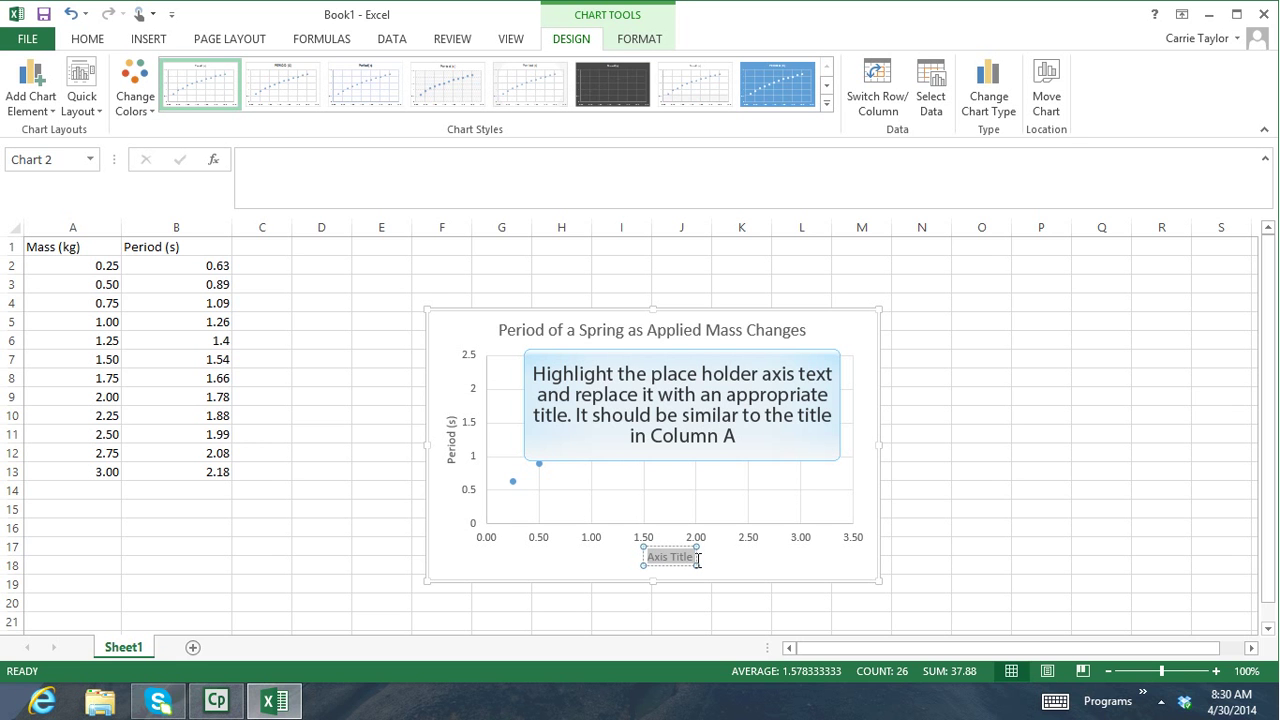
pyautogui.write('Mass (kg)')
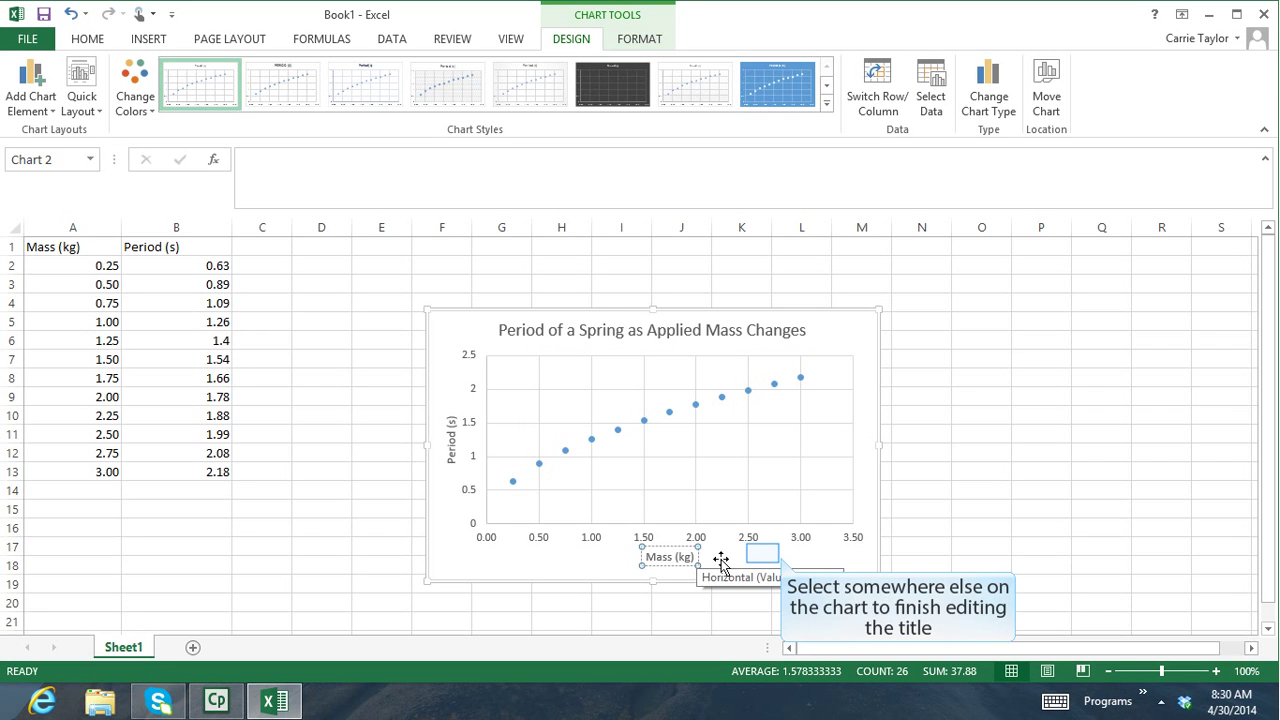
pyautogui.click(763, 556)
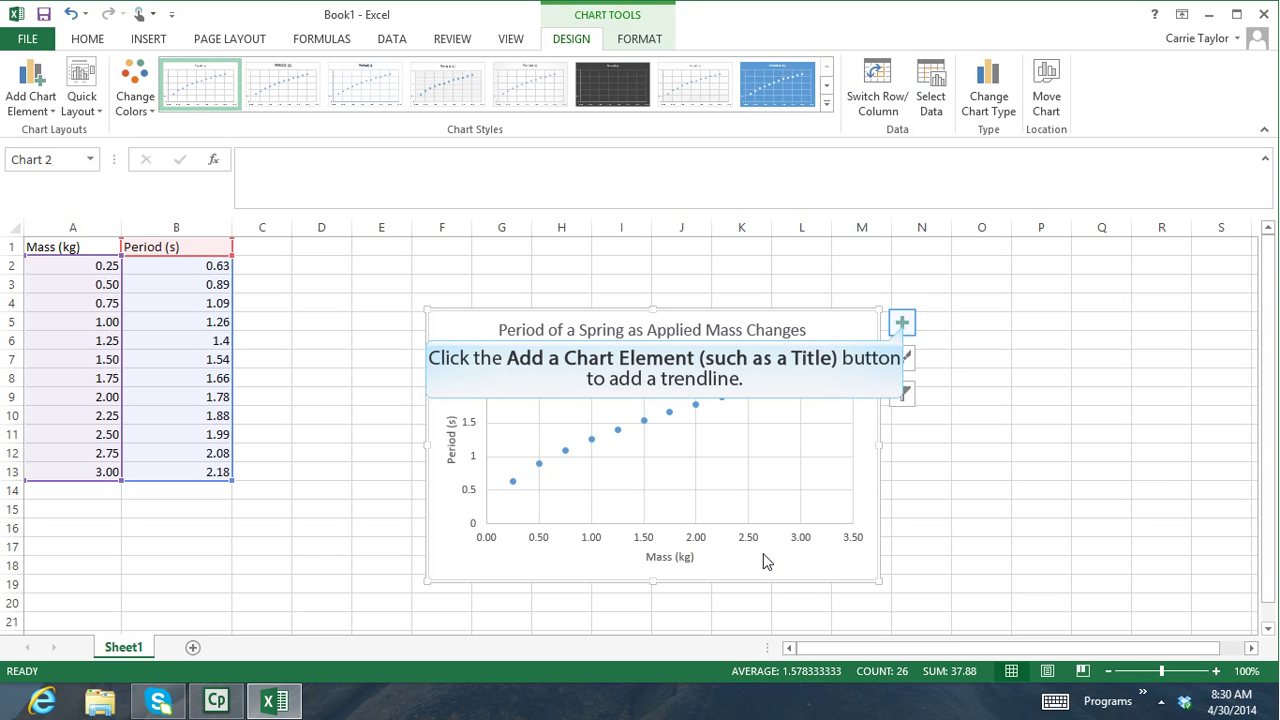
# - Add a linear trendline to the scatter data from the Chart Elements list
pyautogui.click(902, 324)
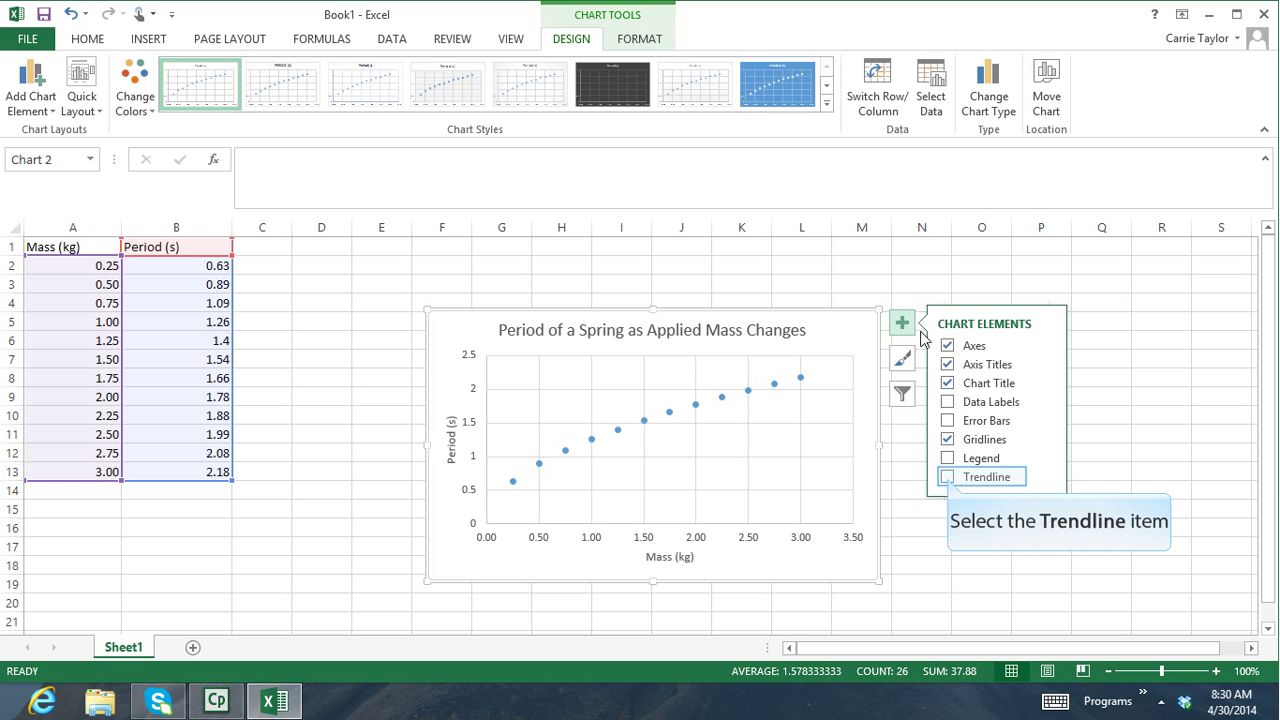
pyautogui.click(948, 478)
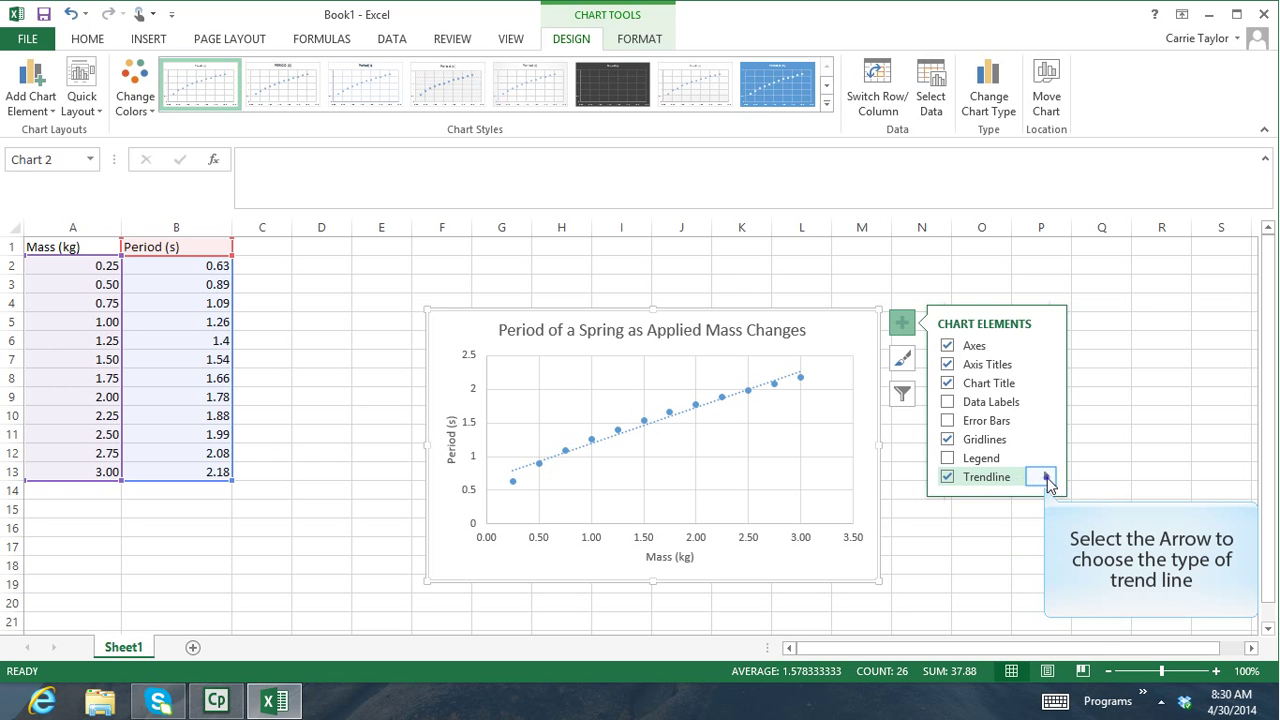
pyautogui.click(1046, 478)
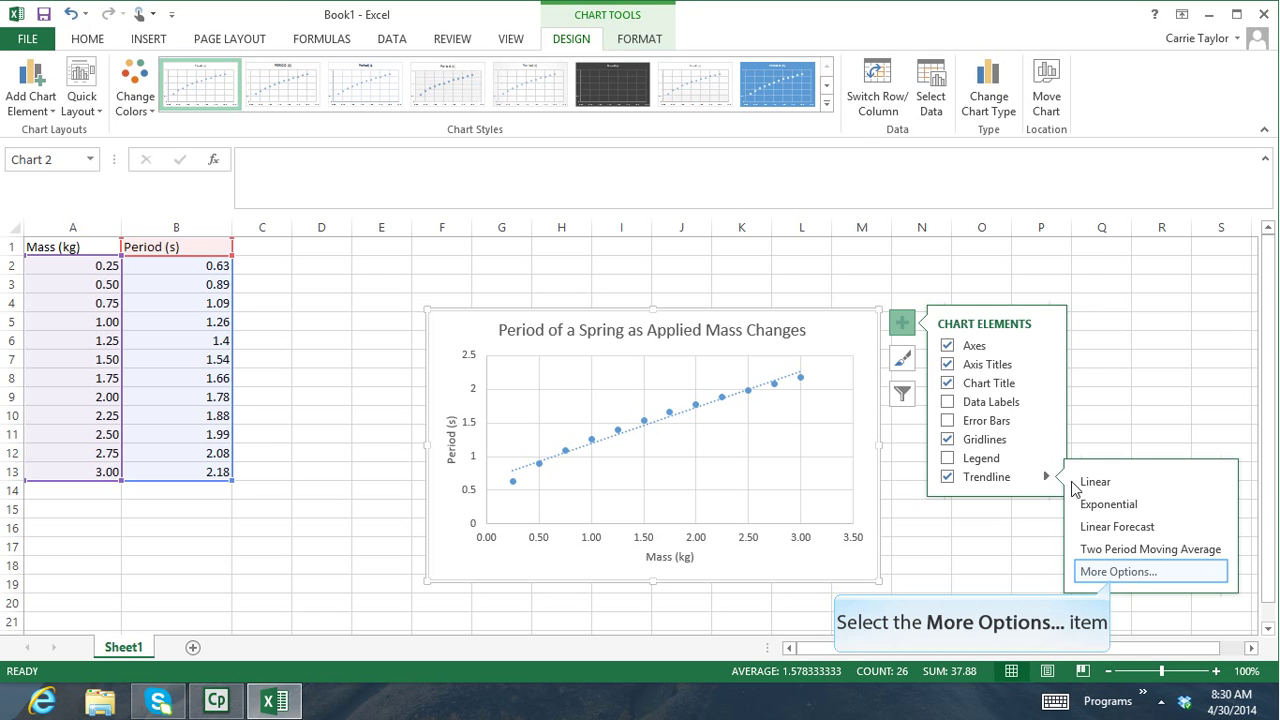
# - In Format Trendline, display the equation and R-squared value on the chart
pyautogui.click(1112, 580)
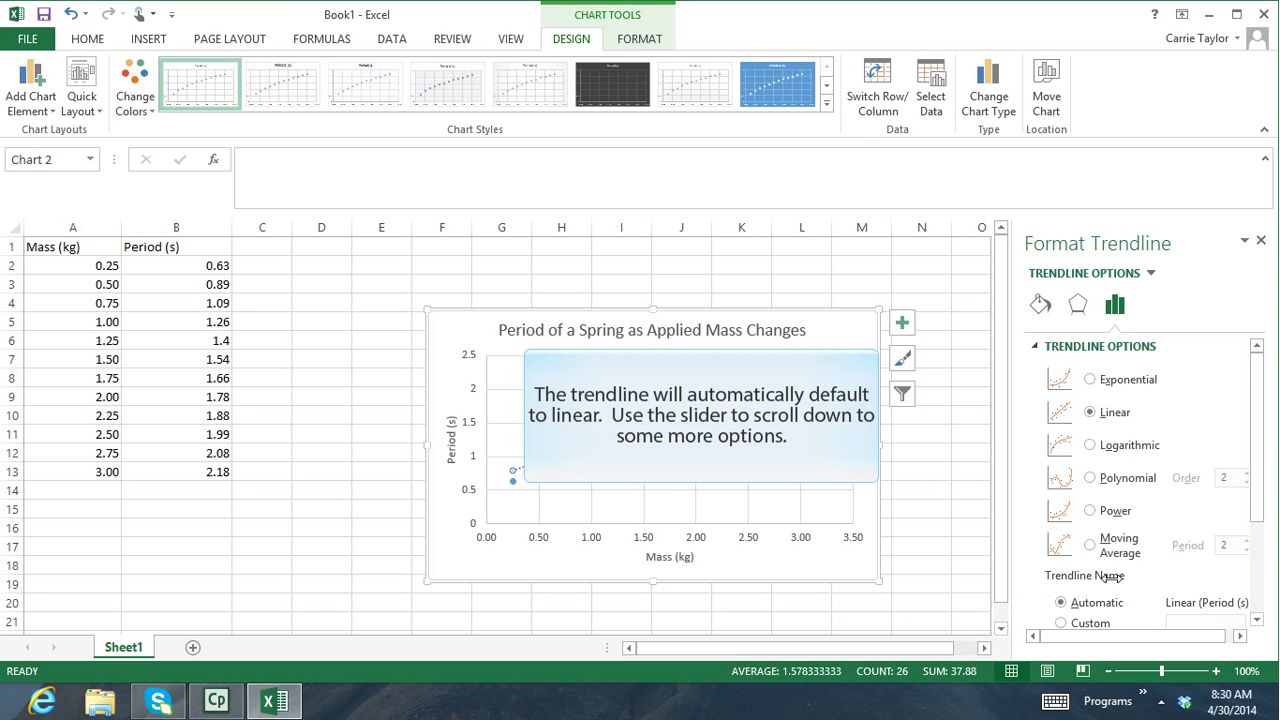
pyautogui.moveTo(1260, 519); pyautogui.dragTo(1266, 622)
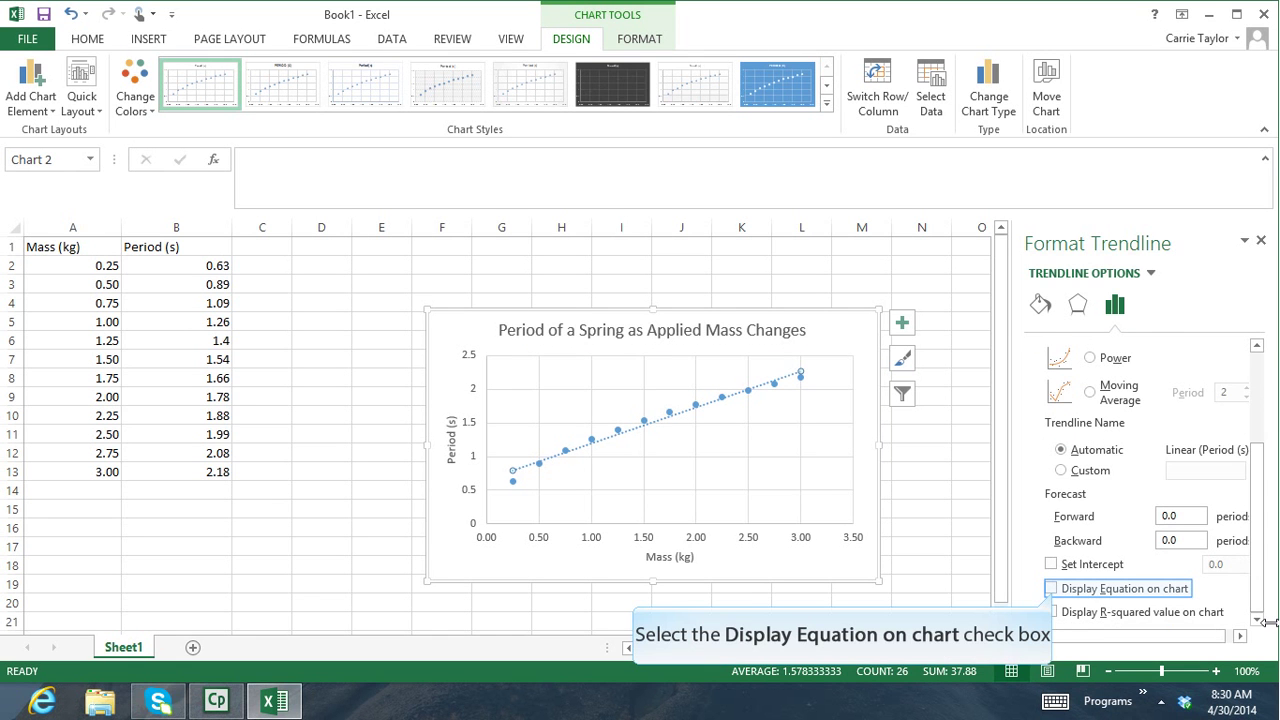
pyautogui.click(1051, 589)
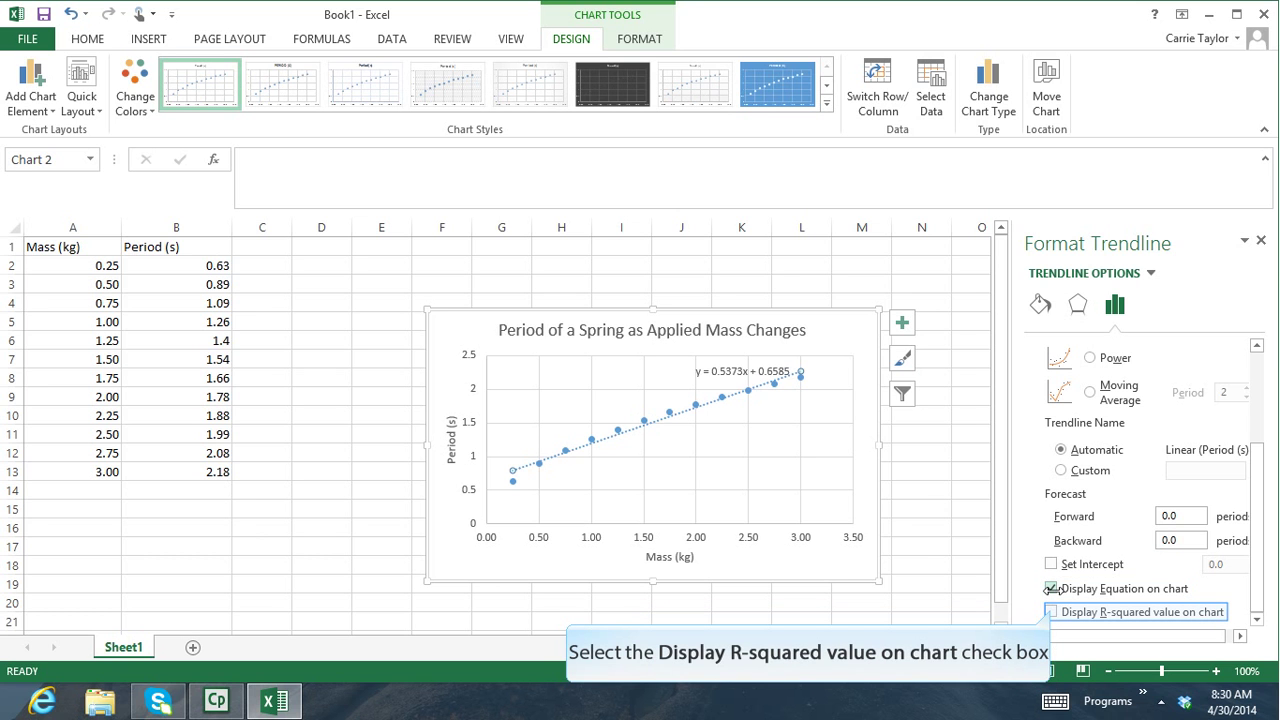
pyautogui.click(1051, 611)
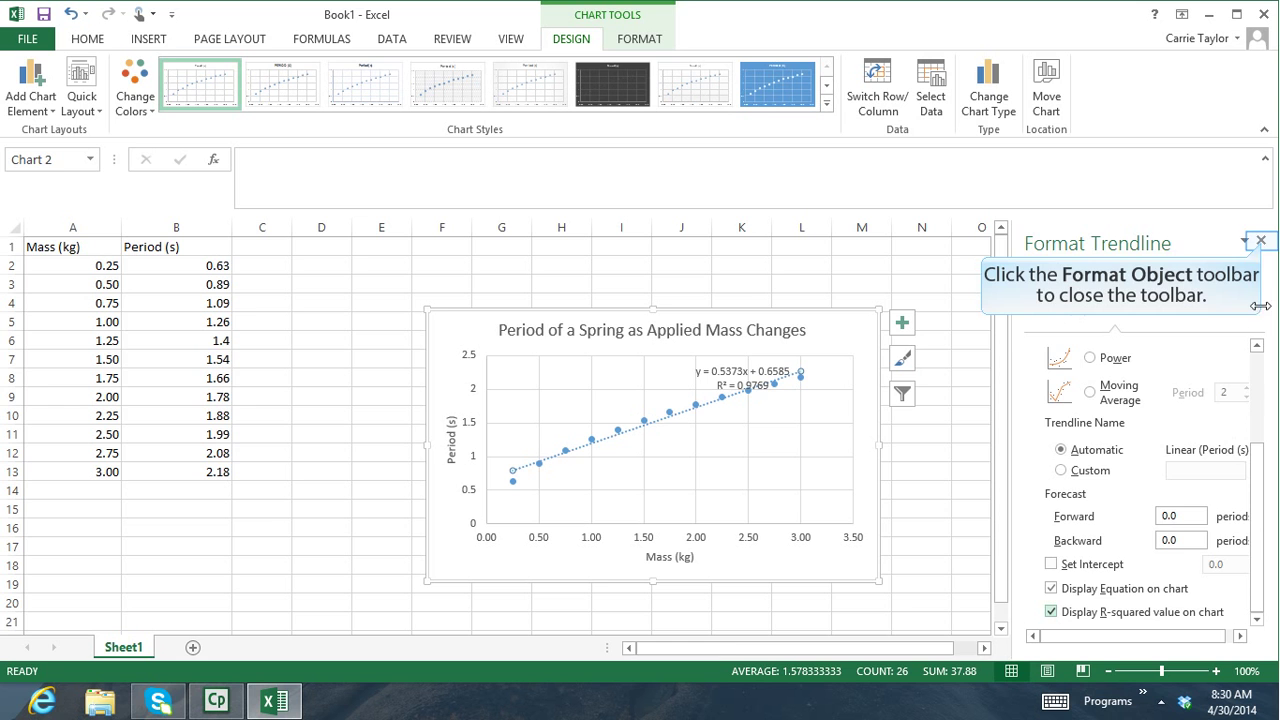
# - Move the equation and R² label below the trendline and set its text to 12 point
pyautogui.click(1261, 241)
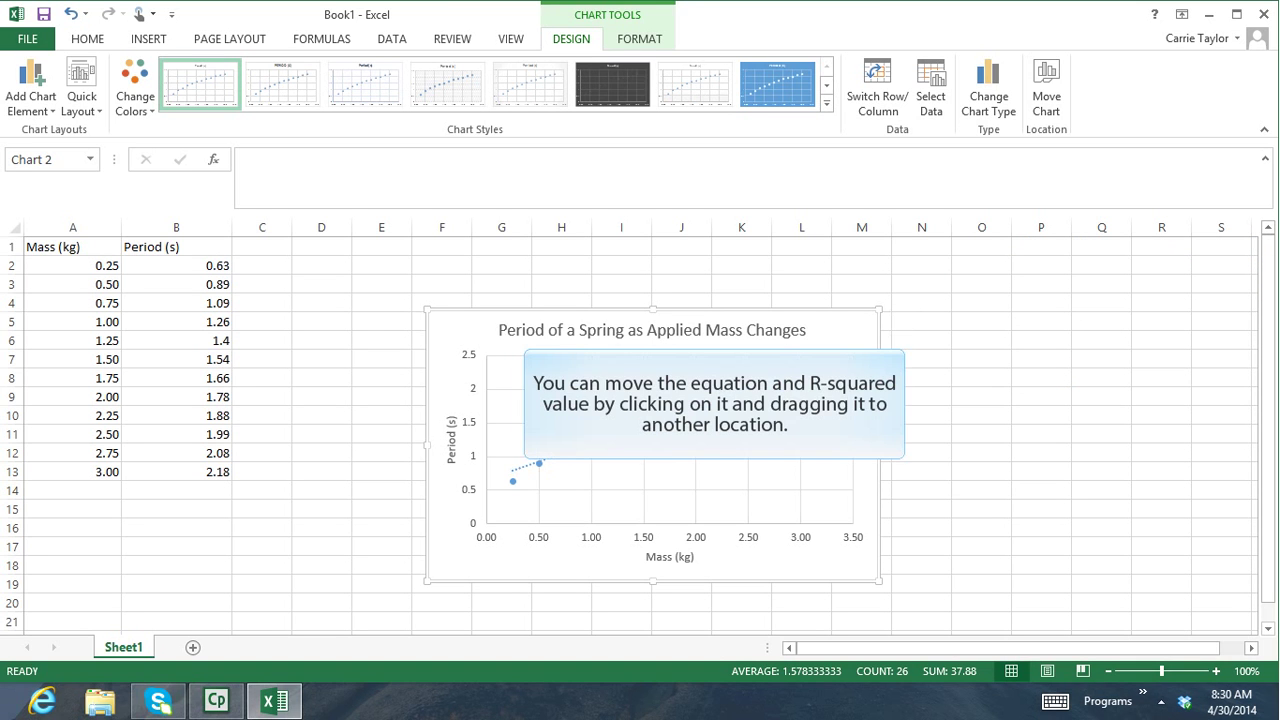
pyautogui.moveTo(761, 458); pyautogui.dragTo(767, 464)
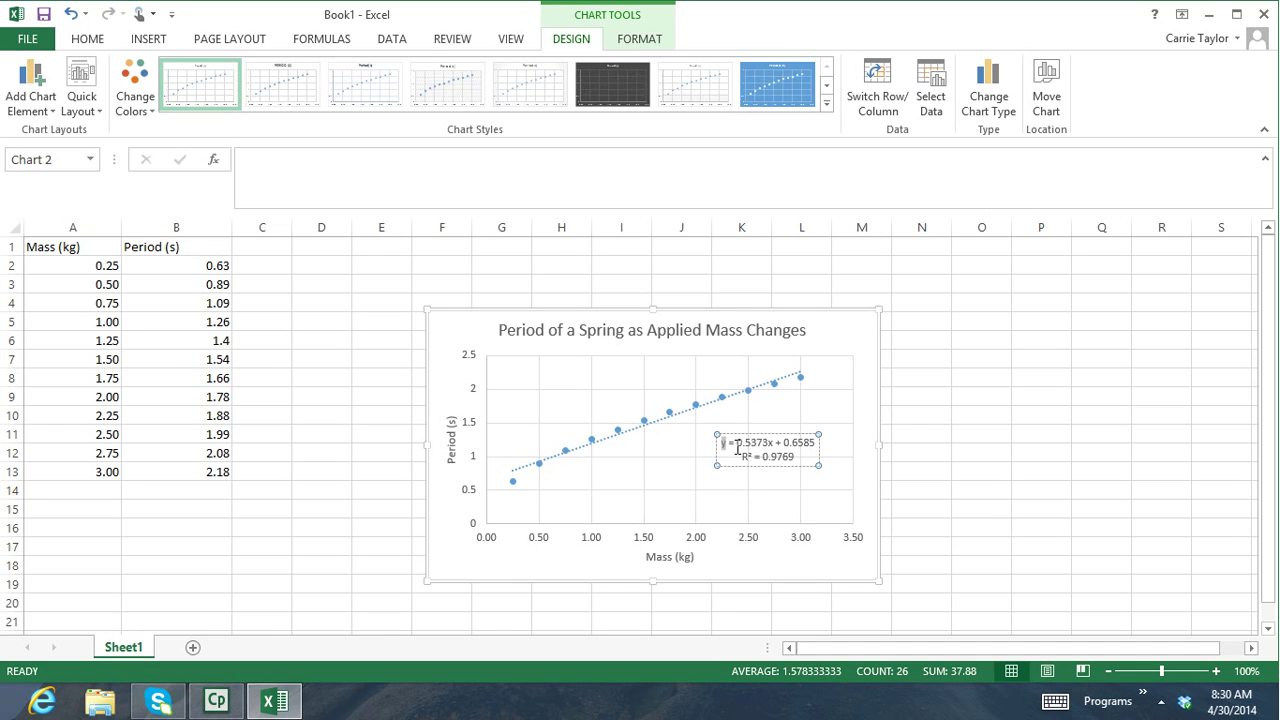
pyautogui.moveTo(738, 447); pyautogui.dragTo(800, 458)
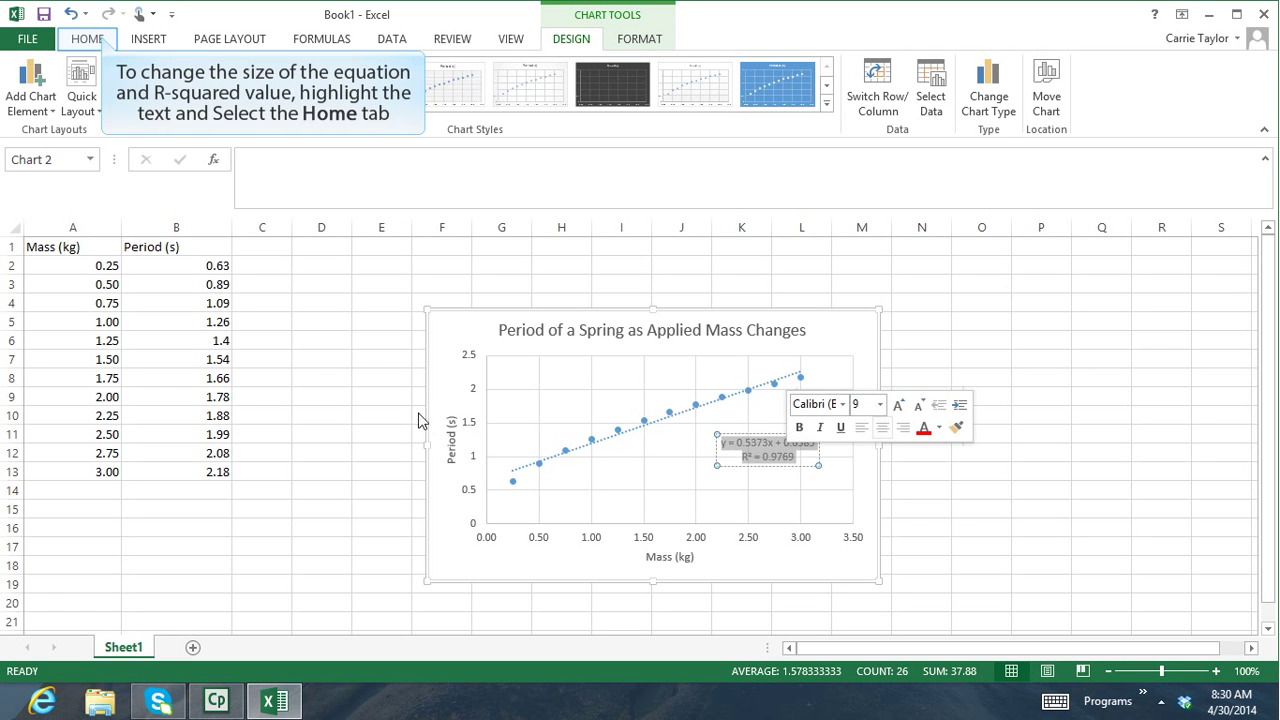
pyautogui.click(88, 39)
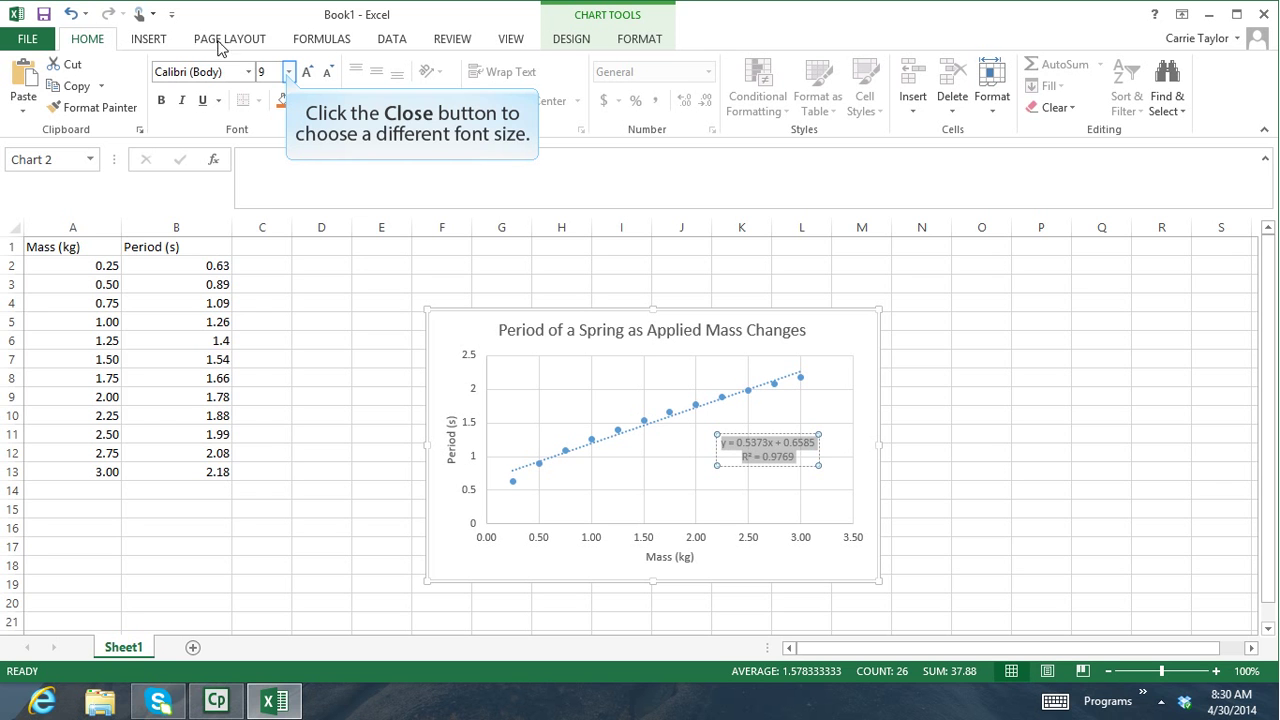
pyautogui.click(288, 76)
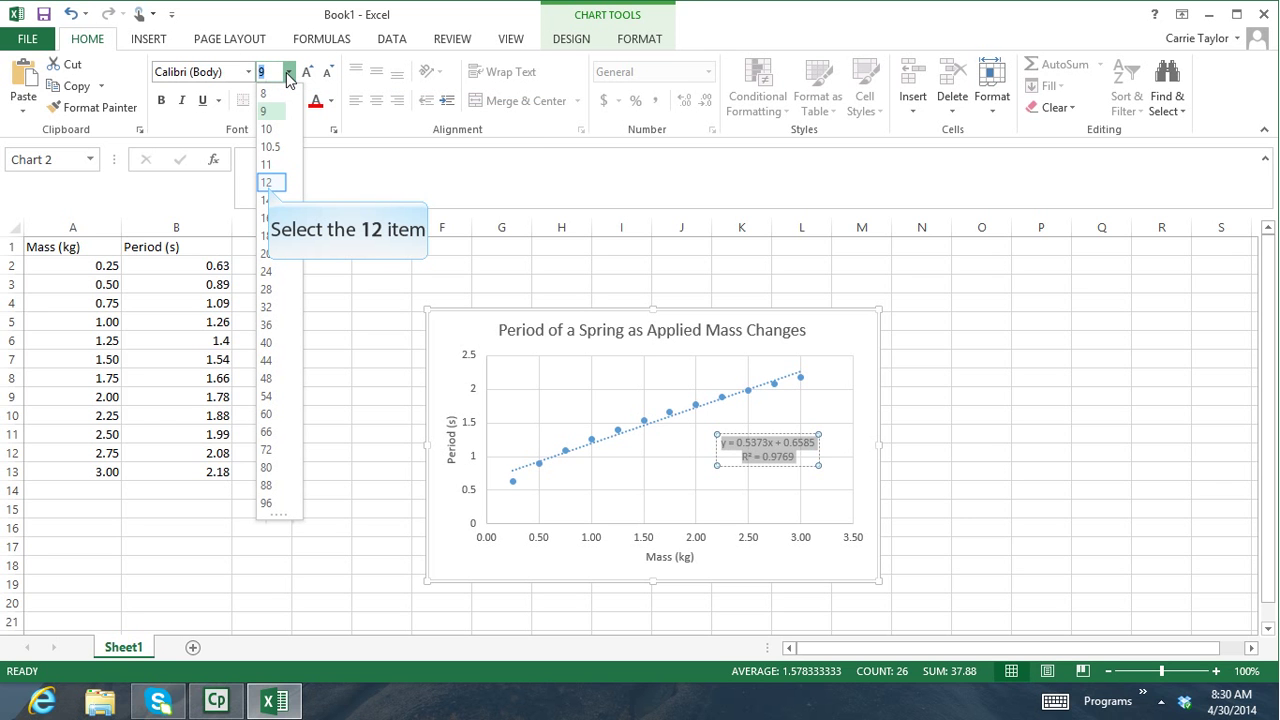
pyautogui.click(268, 182)
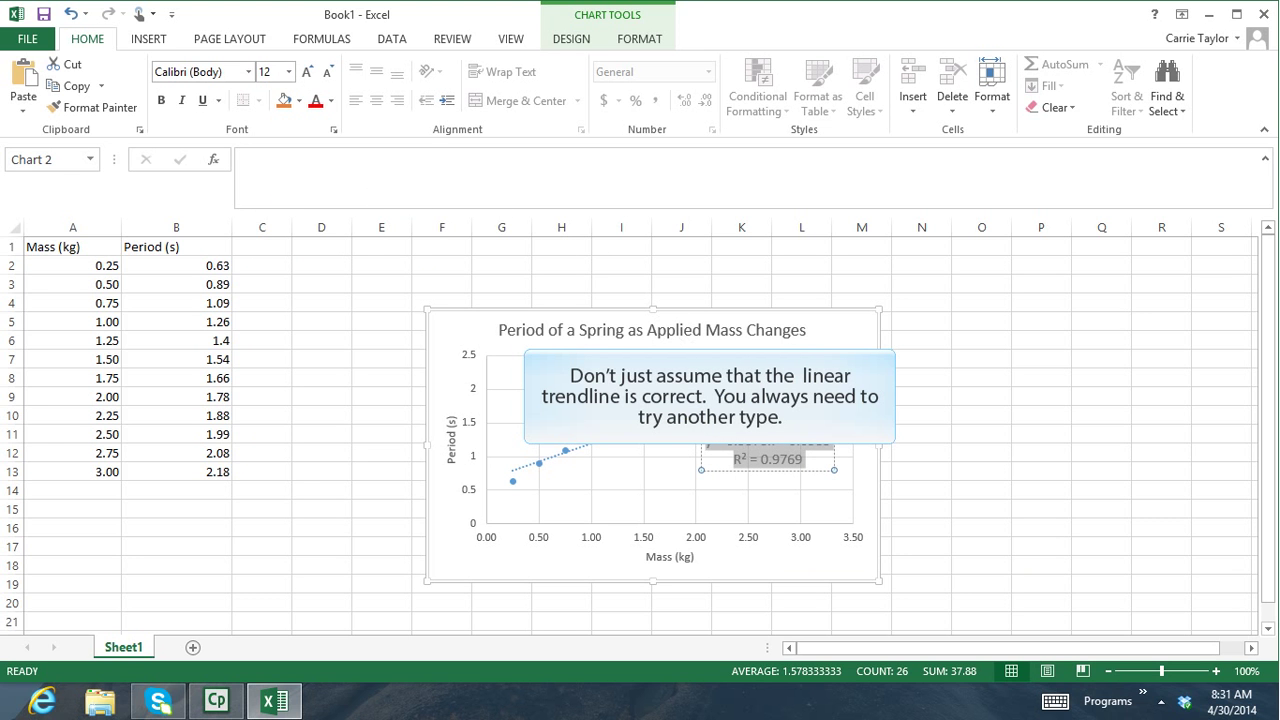
# - Add a power trendline to the period-versus-mass scatter data
pyautogui.click(752, 568)
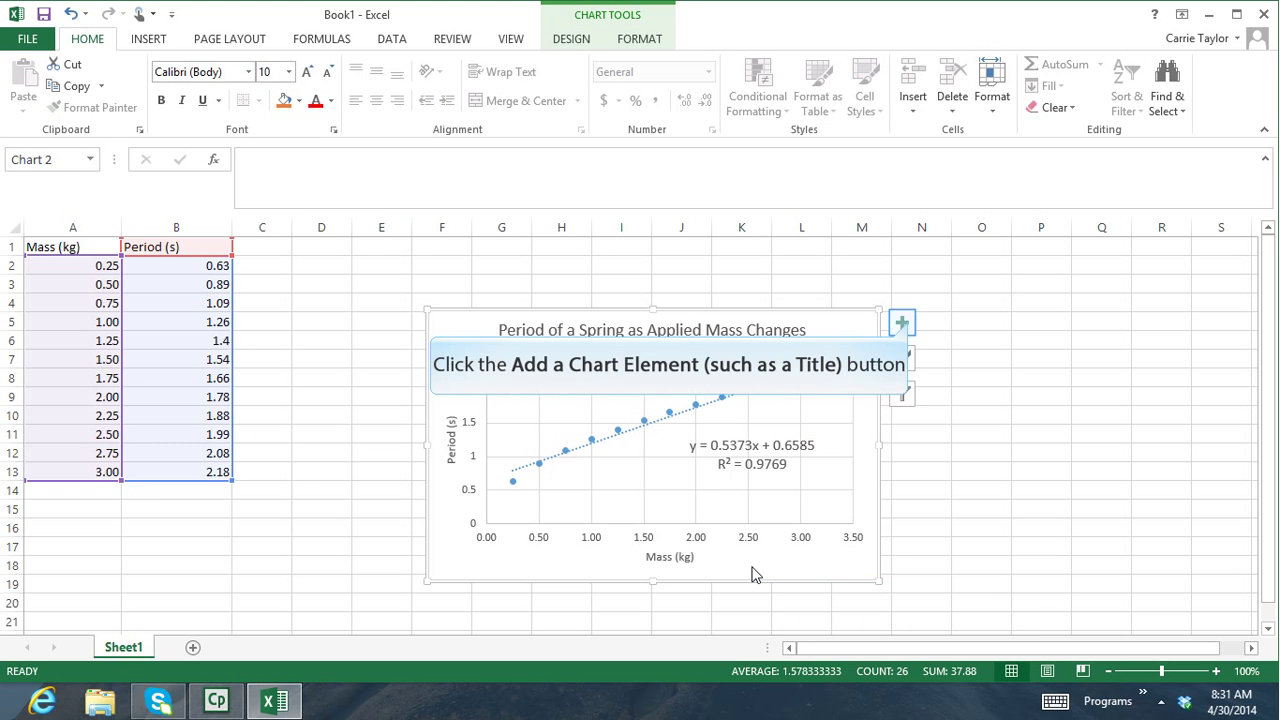
pyautogui.click(904, 325)
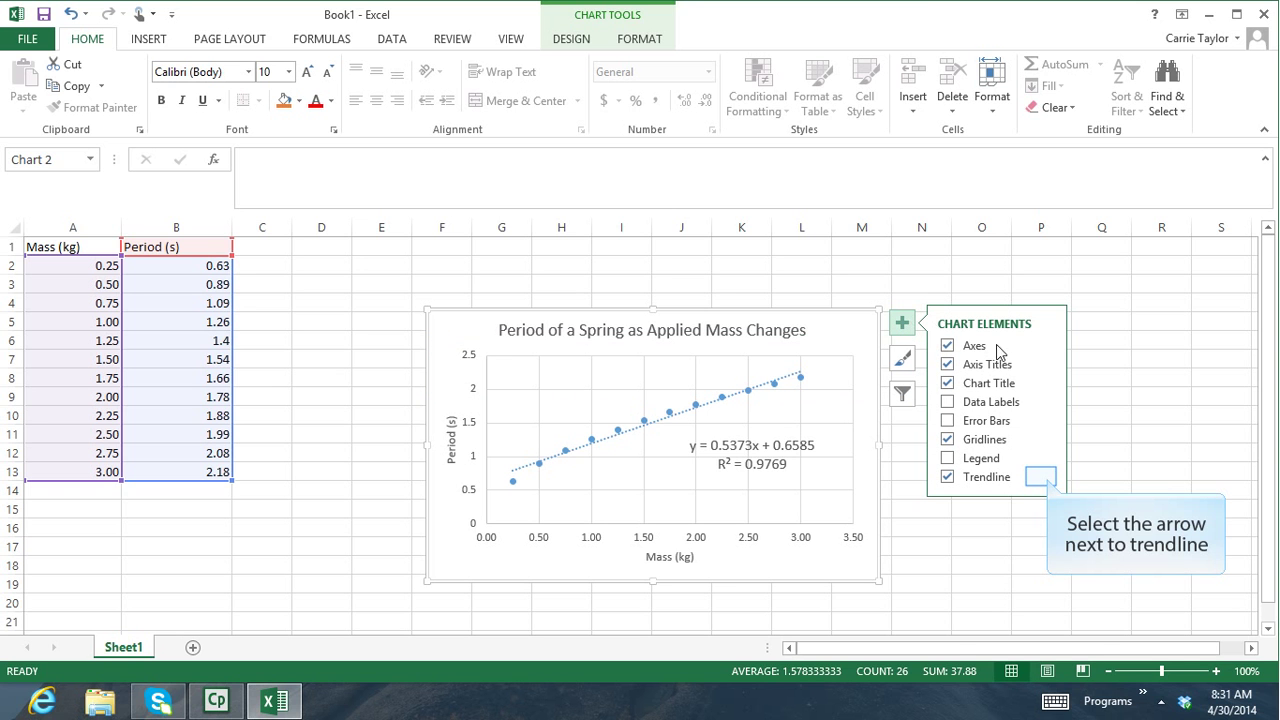
pyautogui.click(1047, 479)
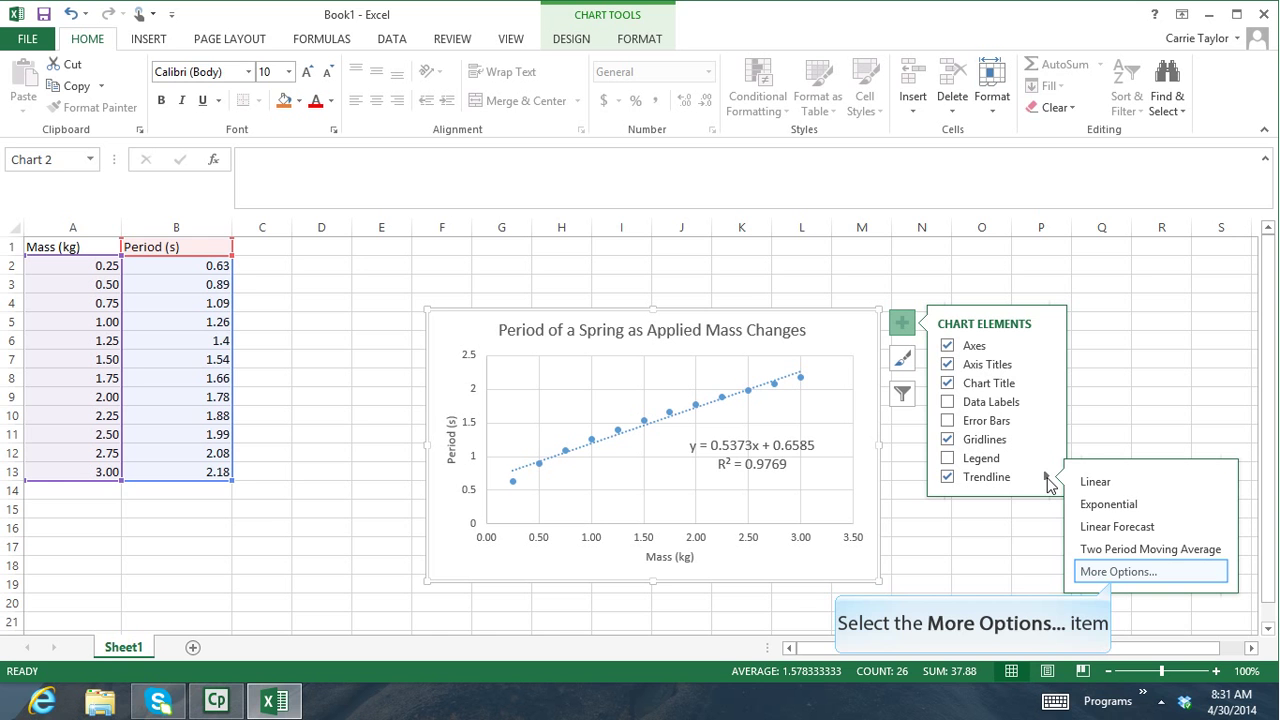
pyautogui.click(1113, 578)
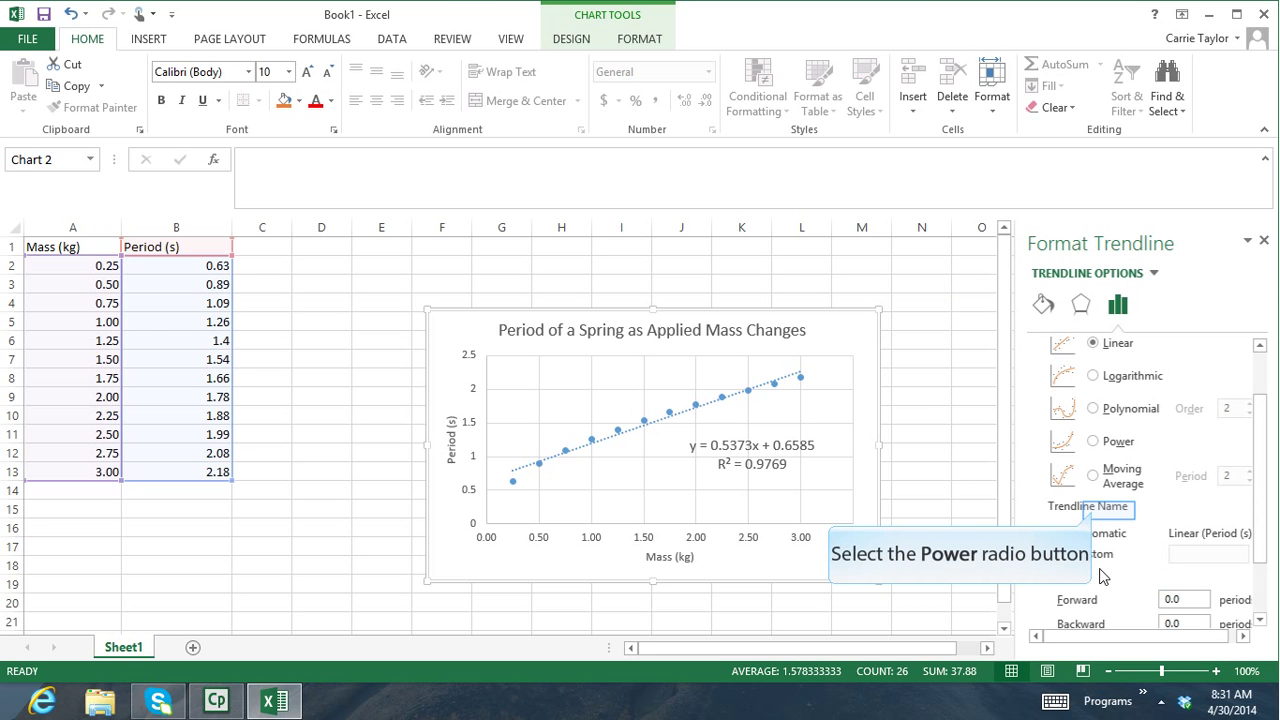
pyautogui.click(1093, 512)
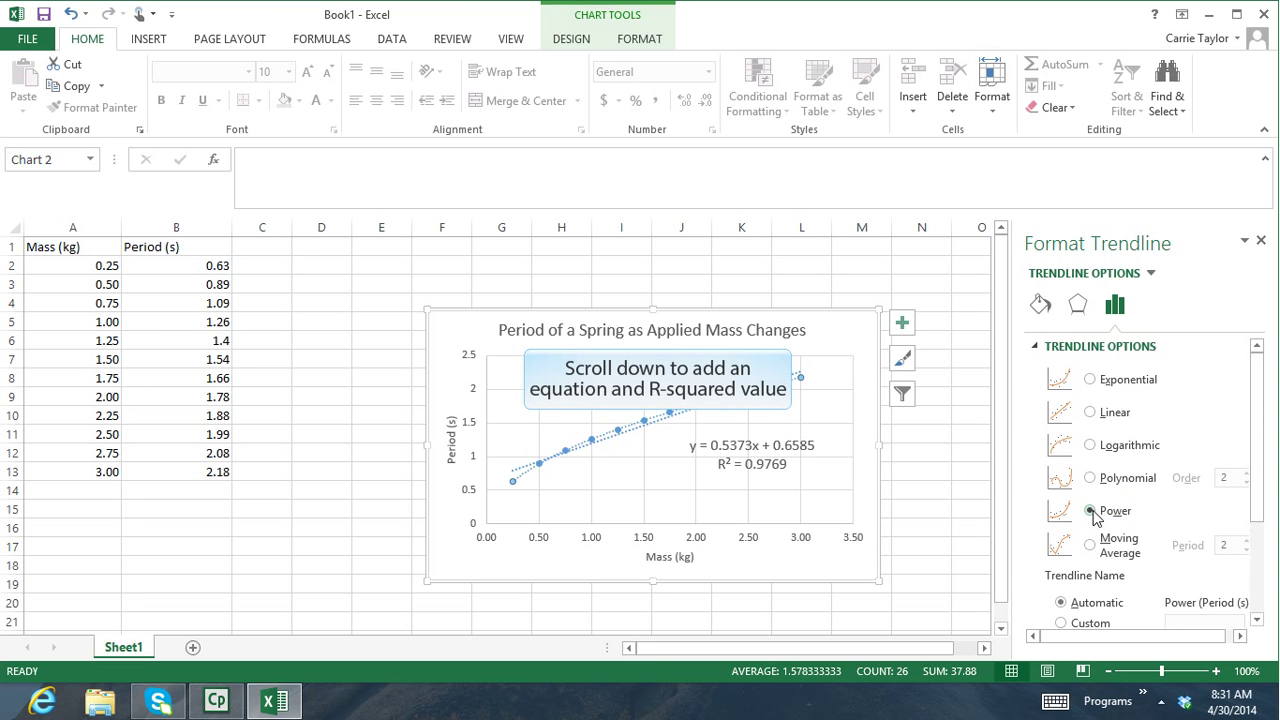
# - Show the power fit's equation and R² on the chart and drag the label toward the upper left
pyautogui.moveTo(1257, 500); pyautogui.dragTo(1275, 615)
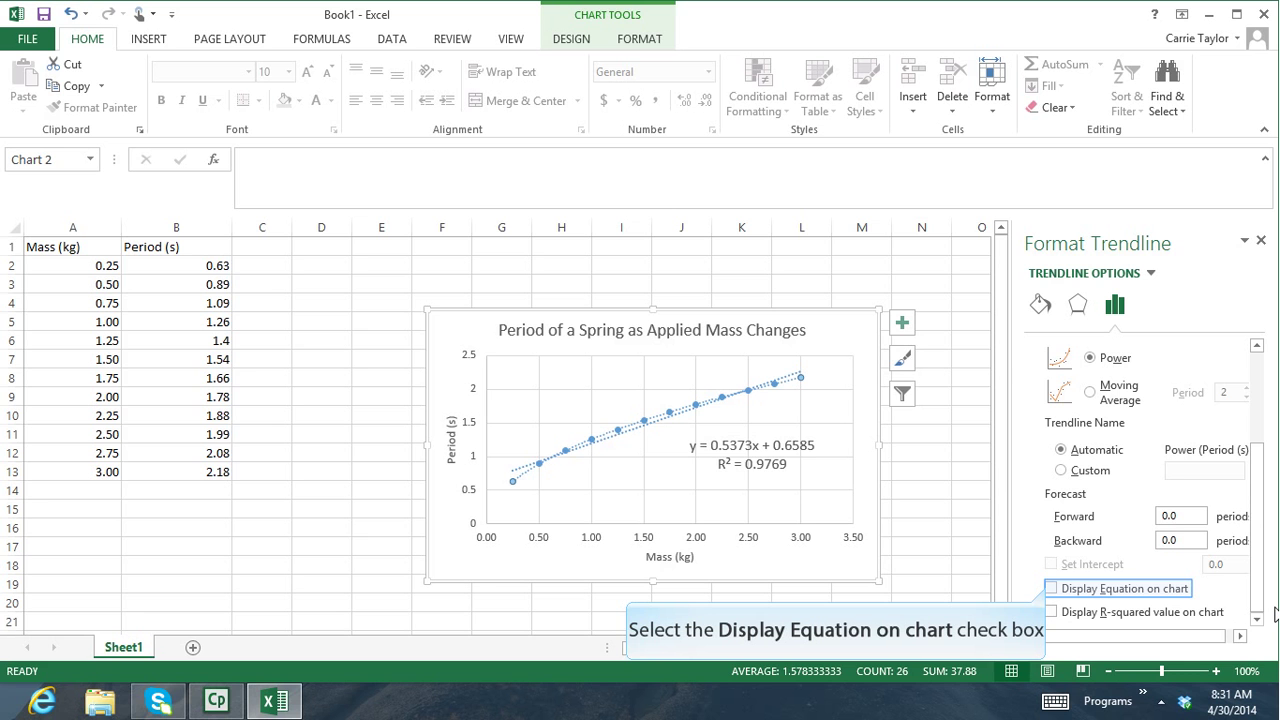
pyautogui.click(1051, 589)
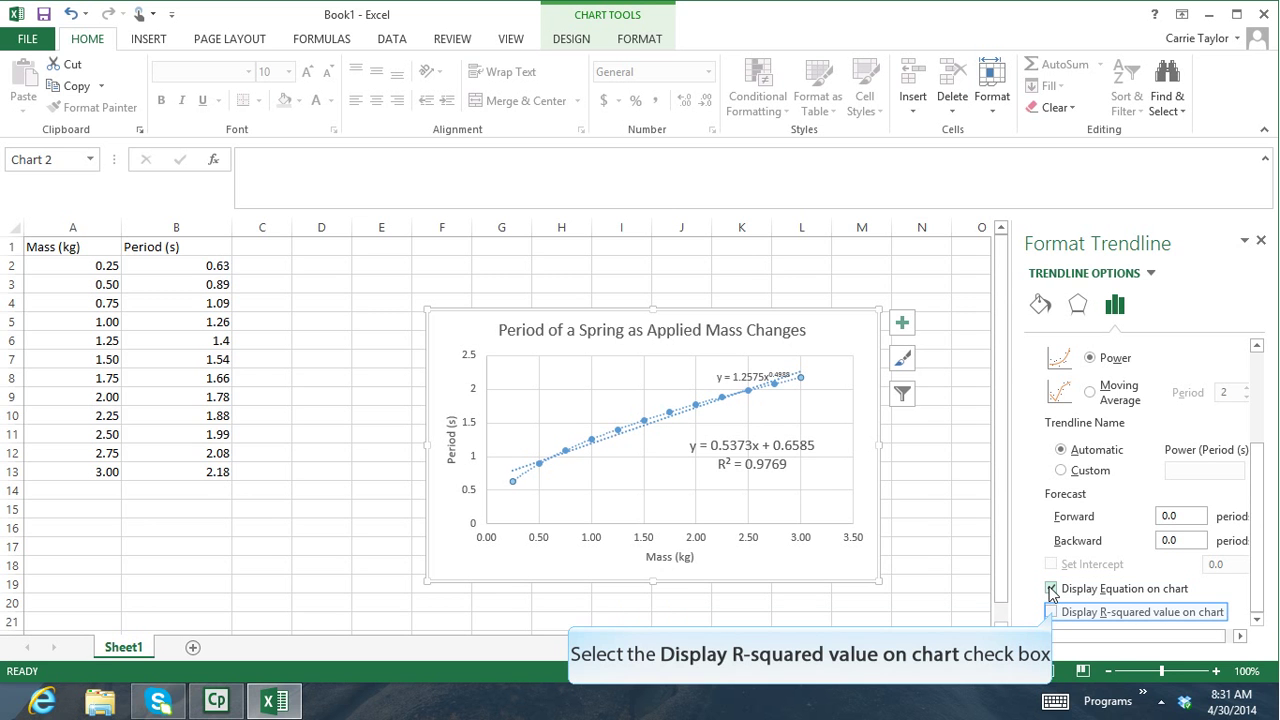
pyautogui.click(1051, 611)
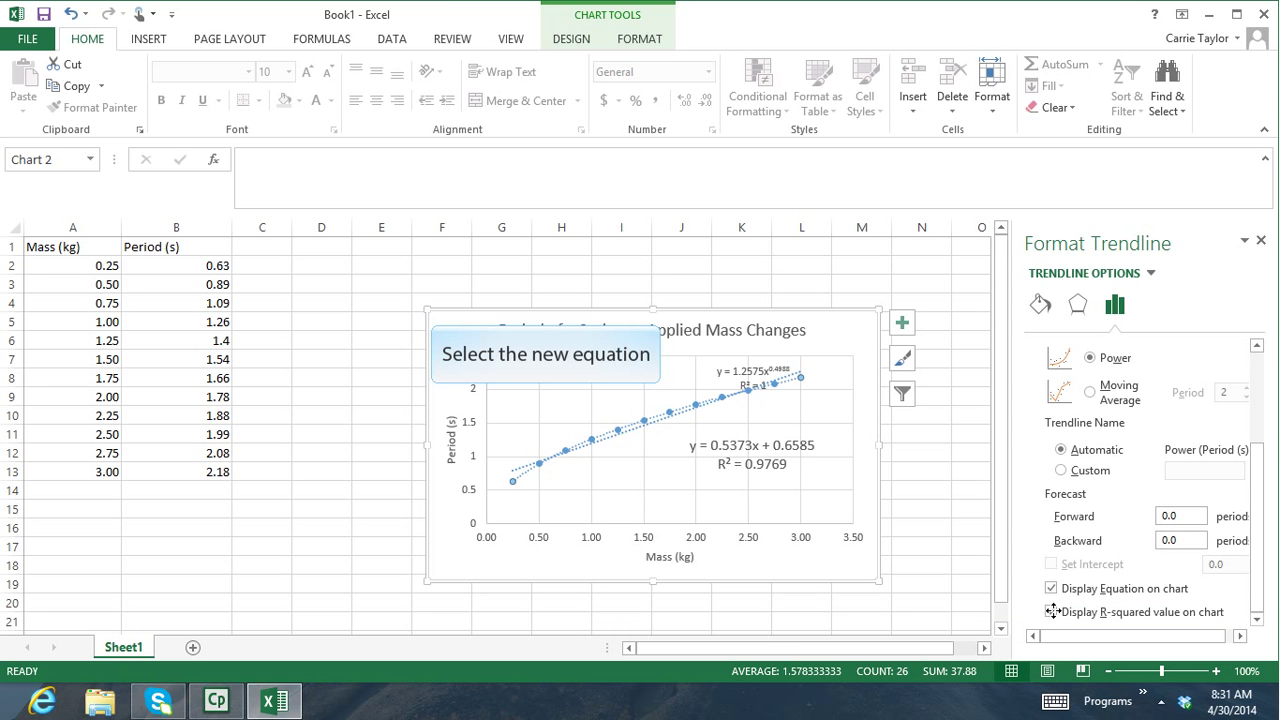
pyautogui.moveTo(742, 371); pyautogui.dragTo(563, 389)
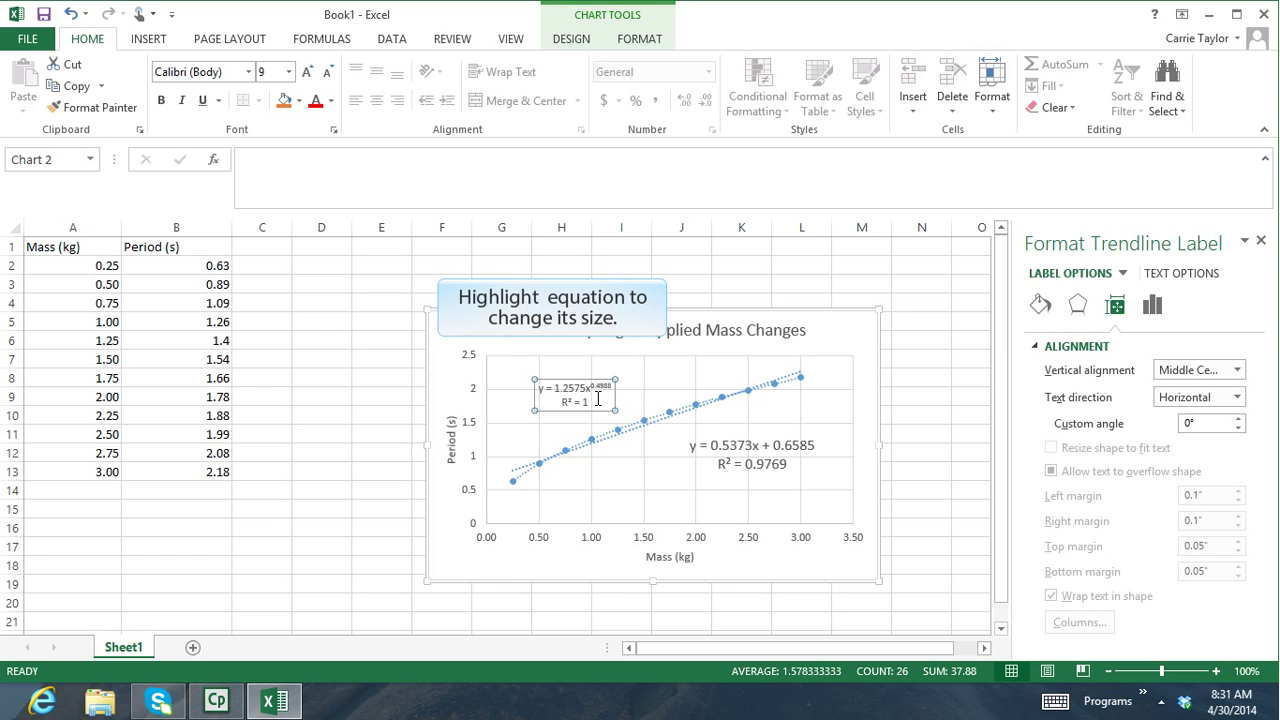
# - Set the power trendline's equation and R² label text to 12 point
pyautogui.moveTo(598, 398); pyautogui.dragTo(541, 392)
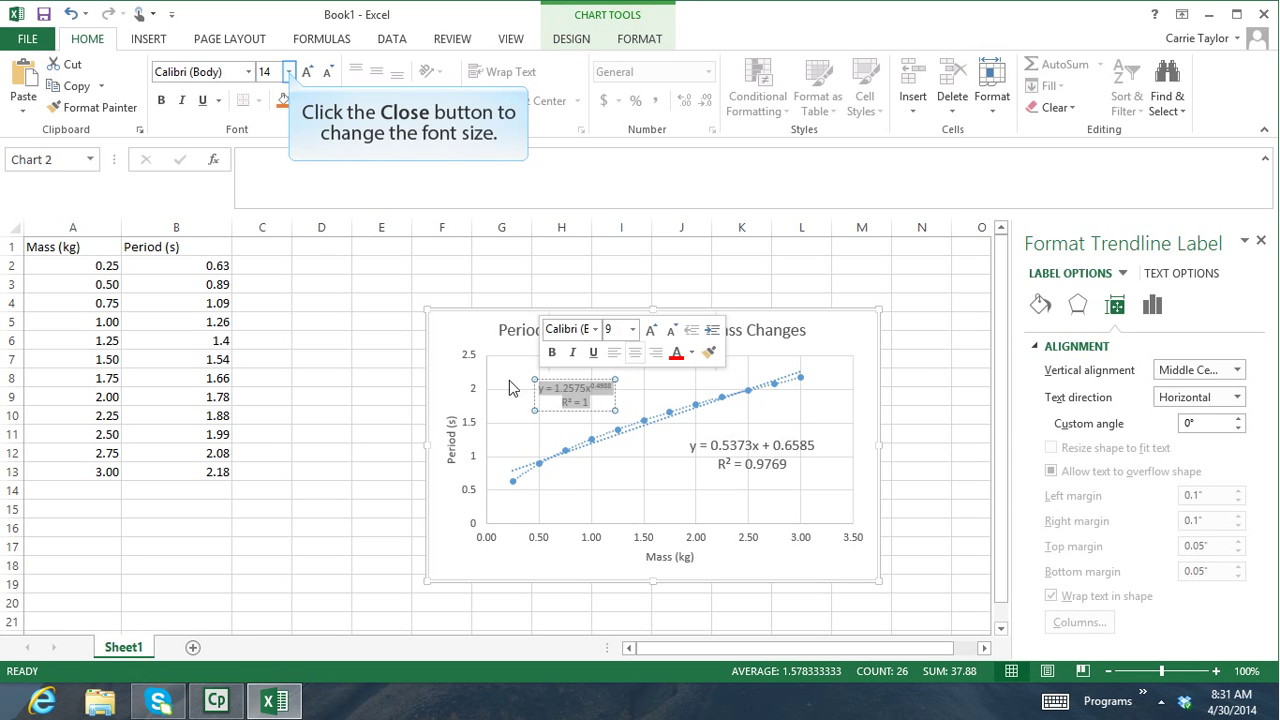
pyautogui.click(288, 72)
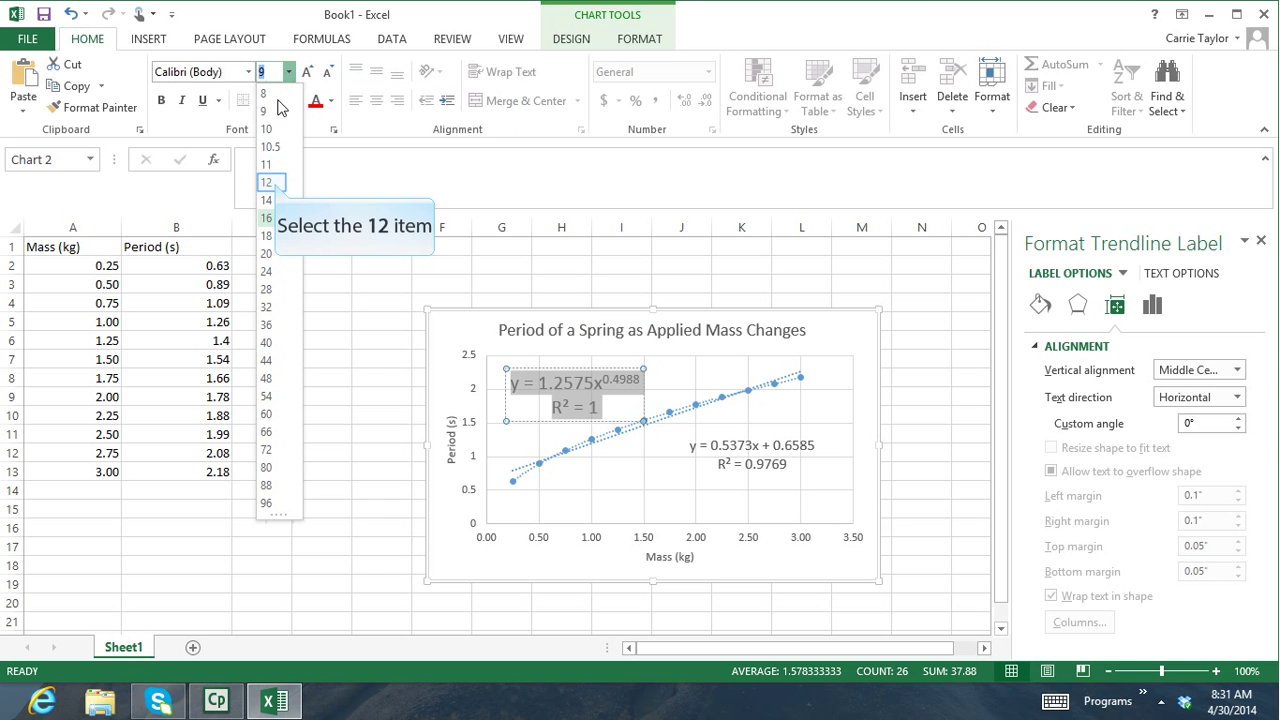
pyautogui.click(270, 183)
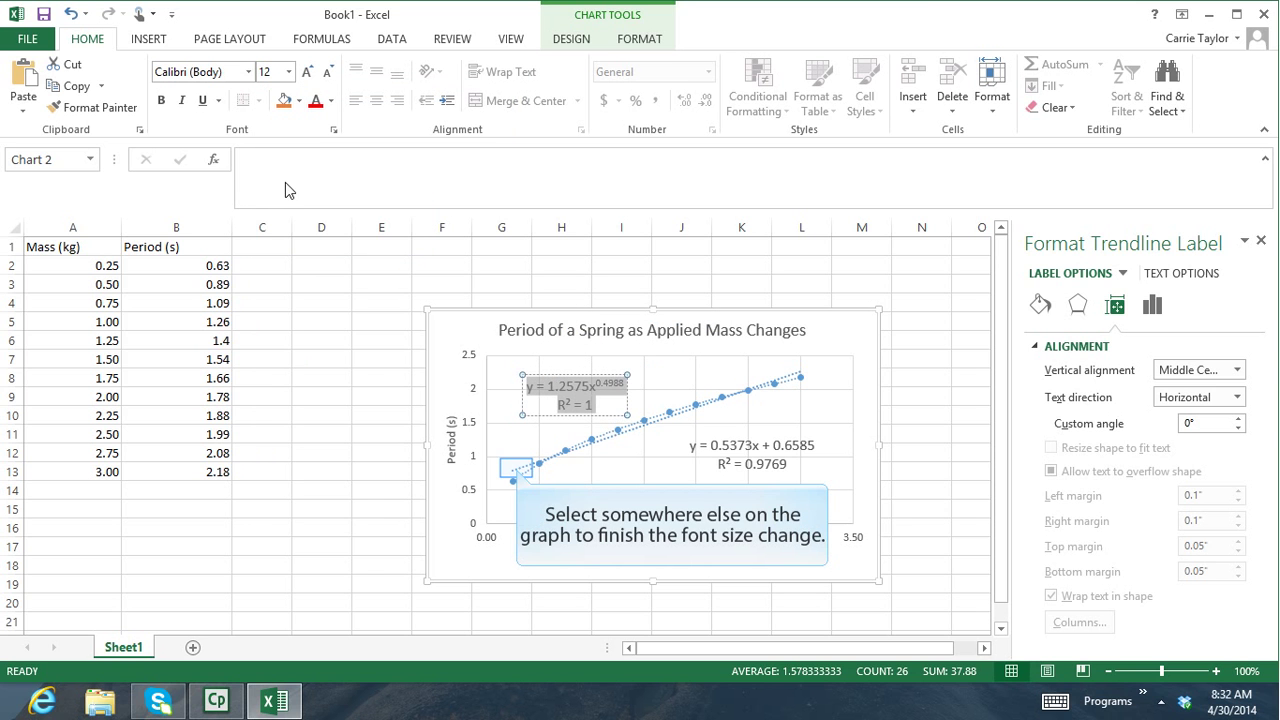
pyautogui.click(516, 471)
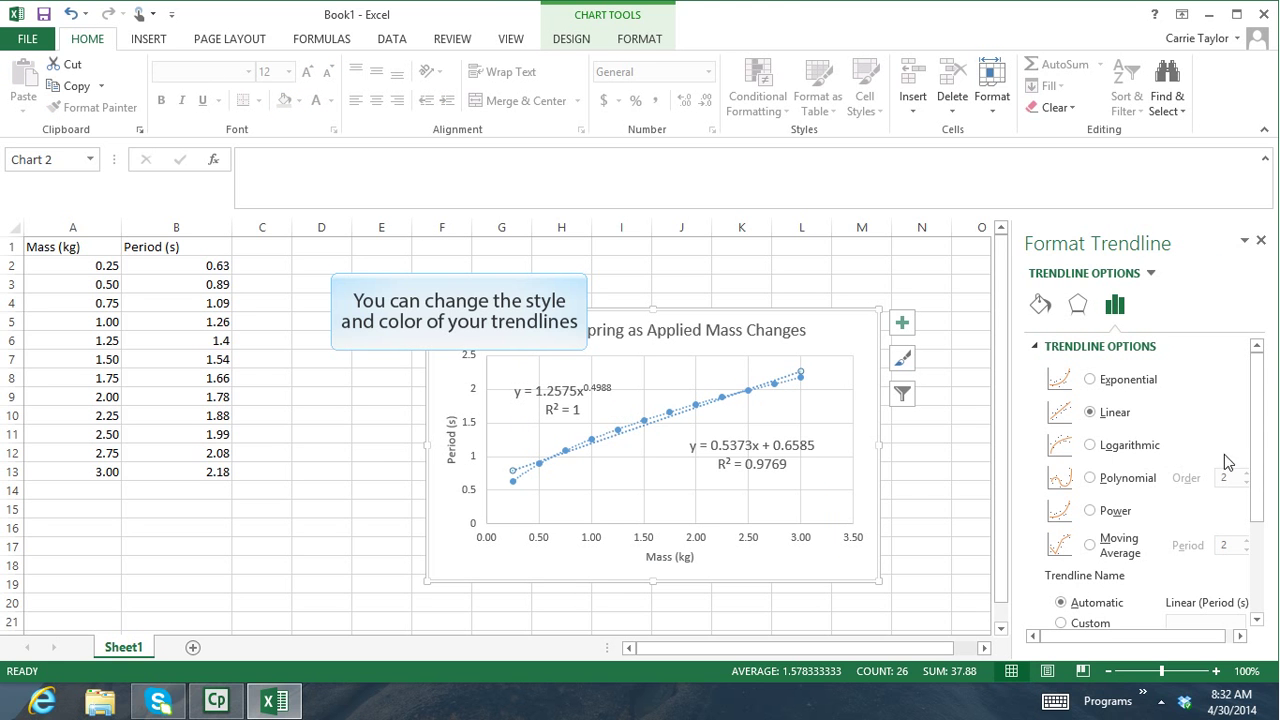
# - Make the linear trendline a solid red line instead of dotted
pyautogui.scroll(-3, 1260, 454)
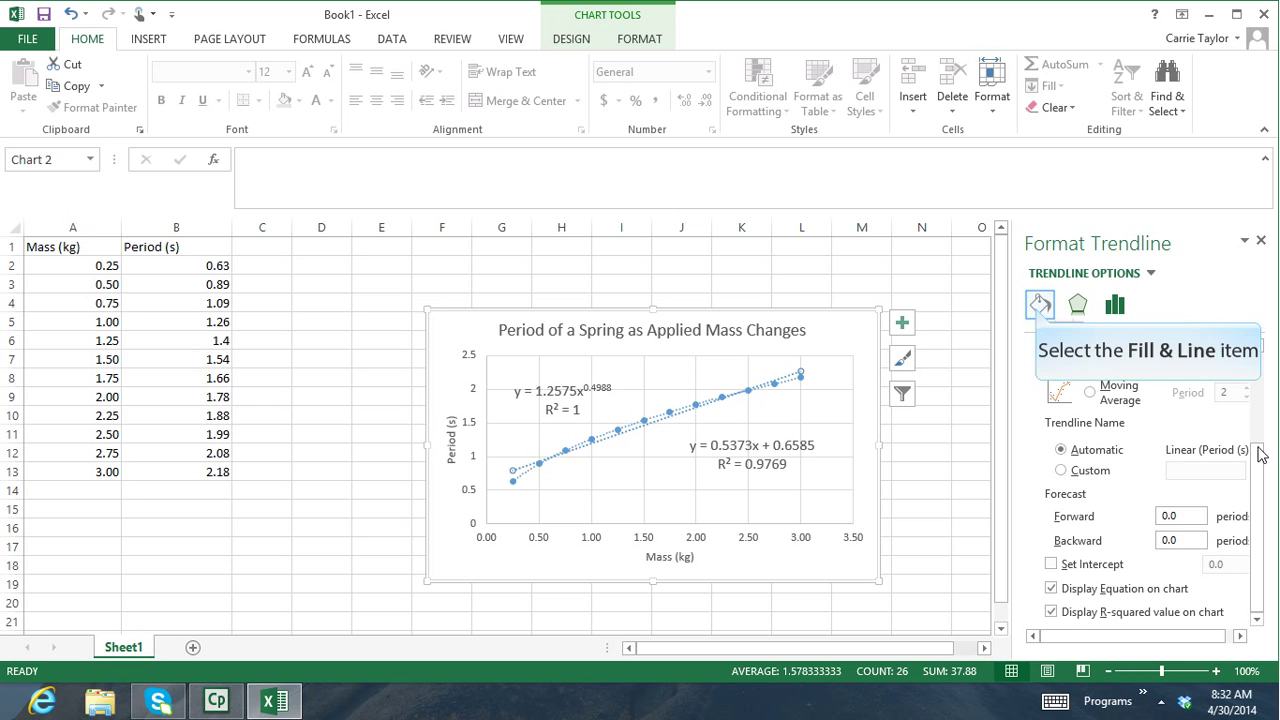
pyautogui.click(1037, 310)
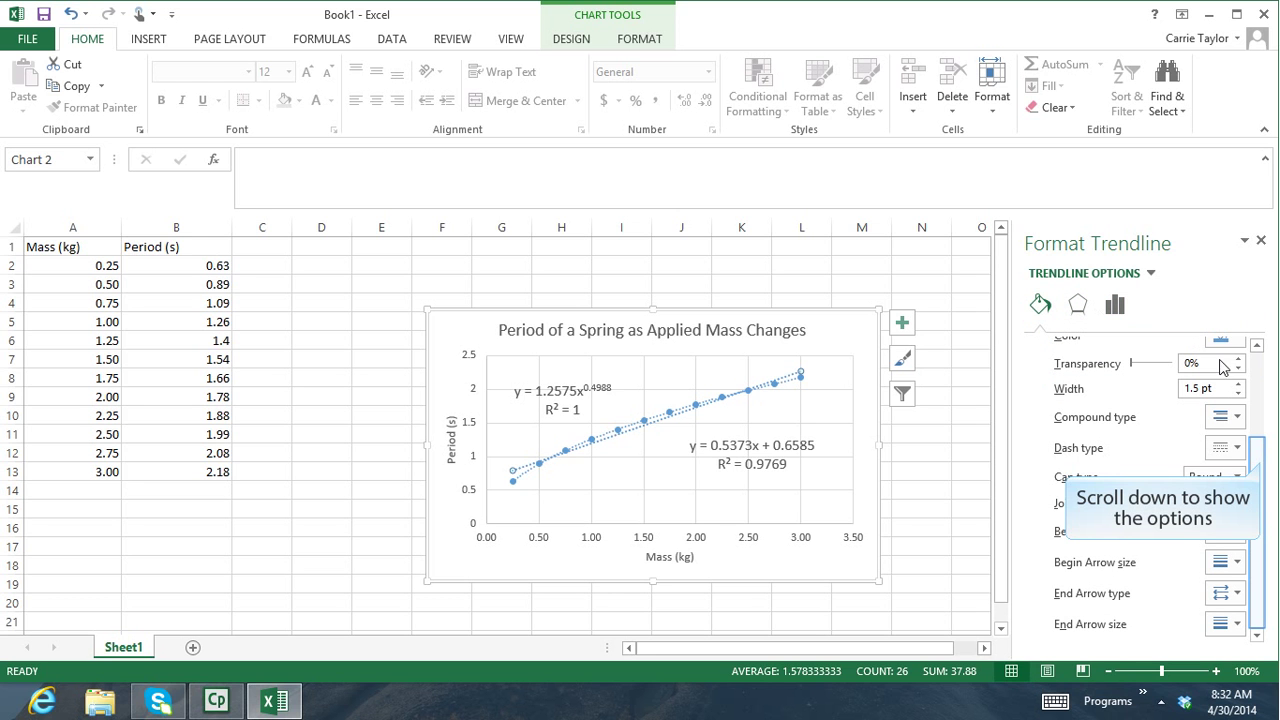
pyautogui.scroll(3, 1262, 474)
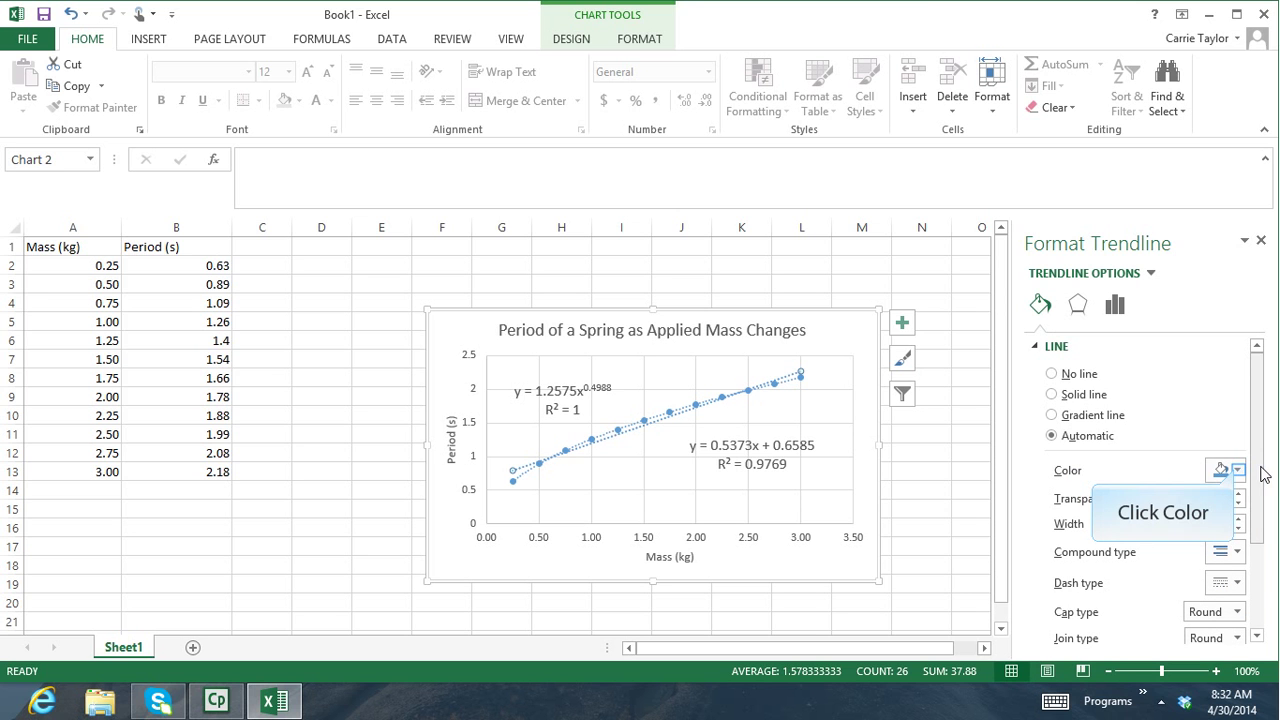
pyautogui.click(1236, 472)
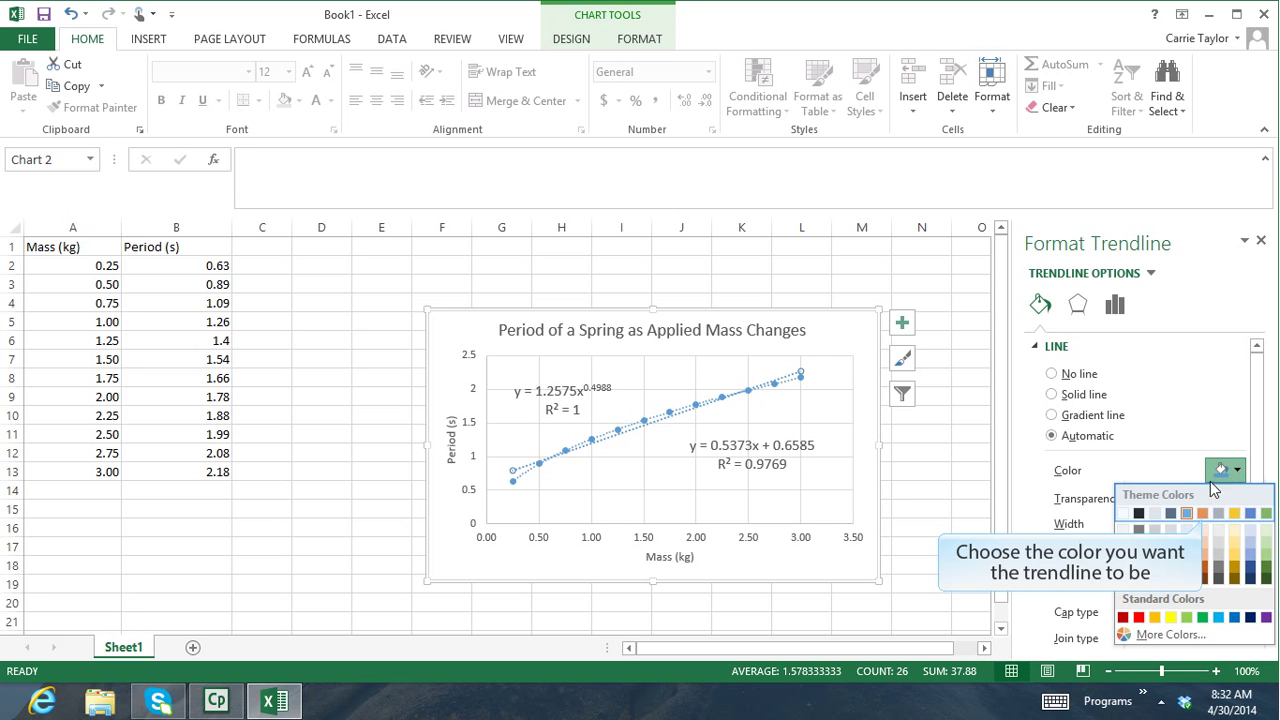
pyautogui.click(1203, 514)
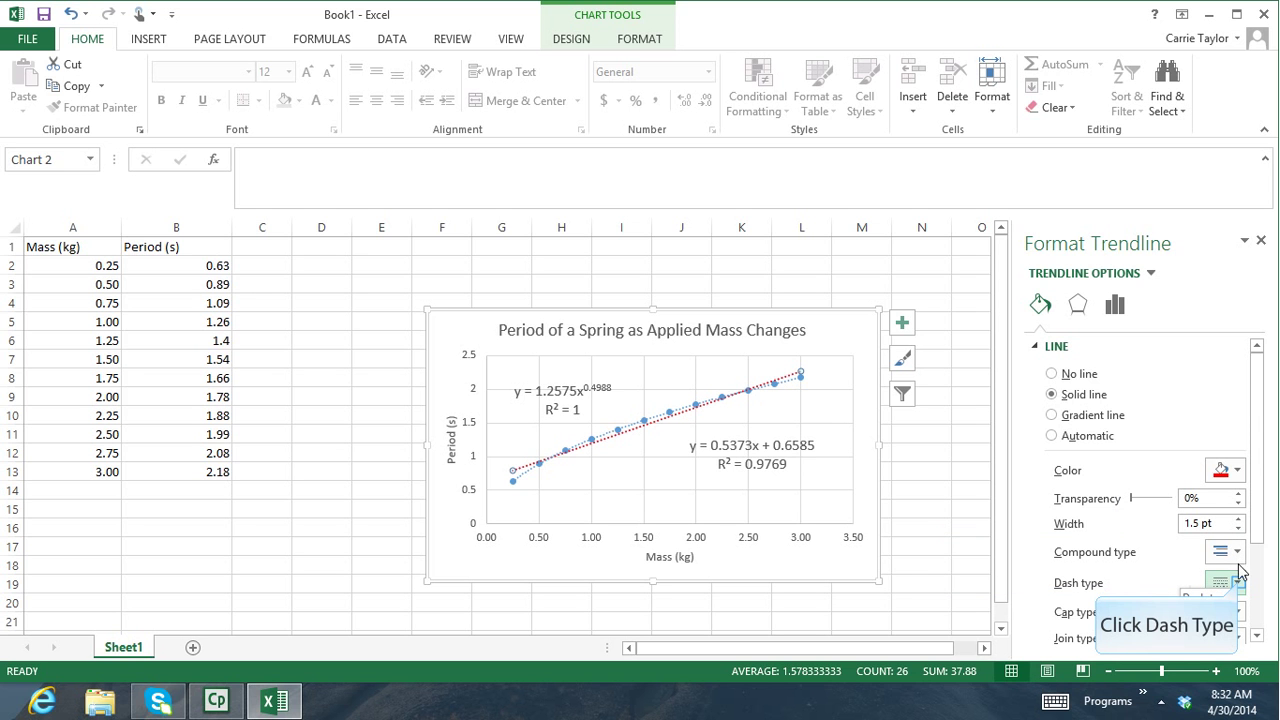
pyautogui.click(1238, 583)
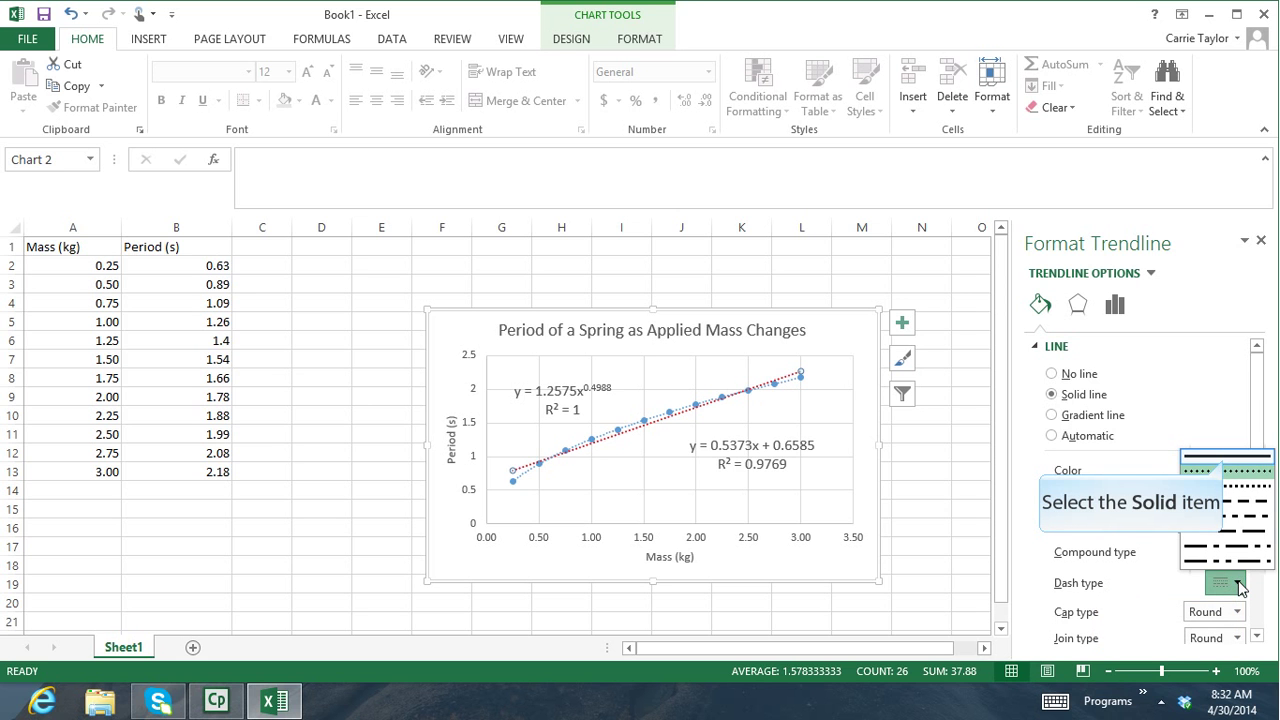
pyautogui.click(1224, 459)
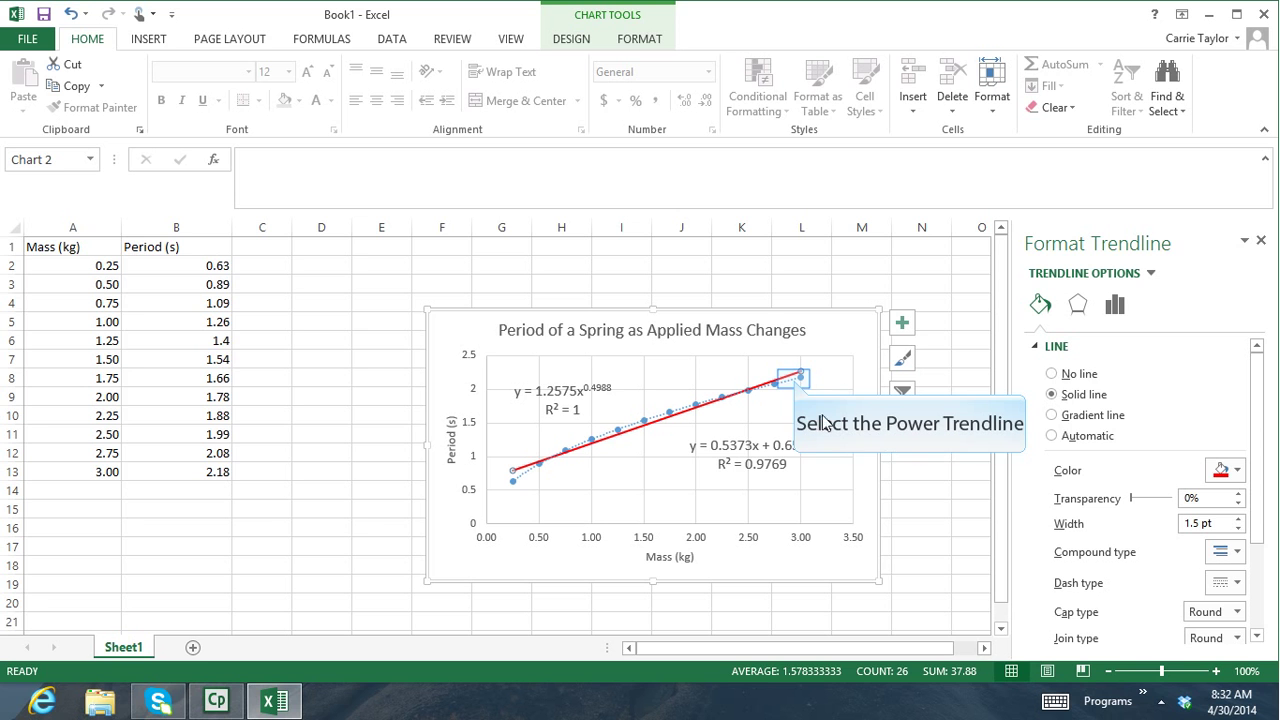
pyautogui.click(796, 384)
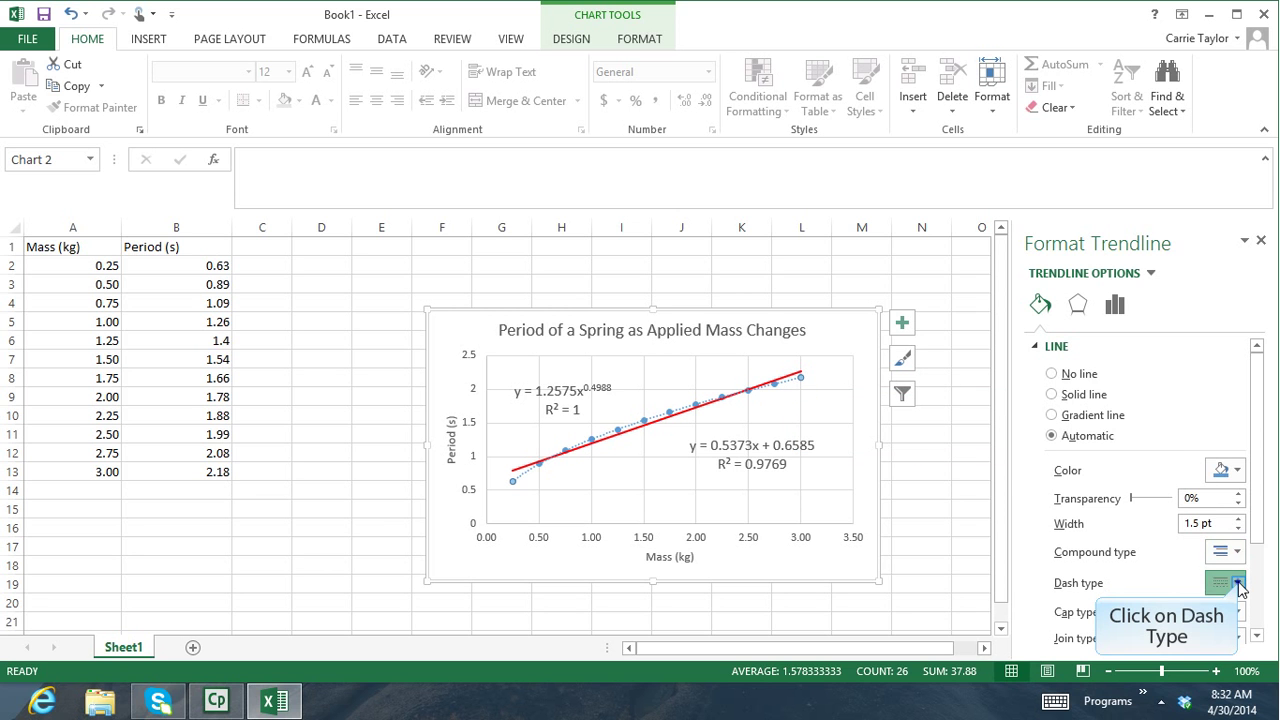
pyautogui.click(1238, 583)
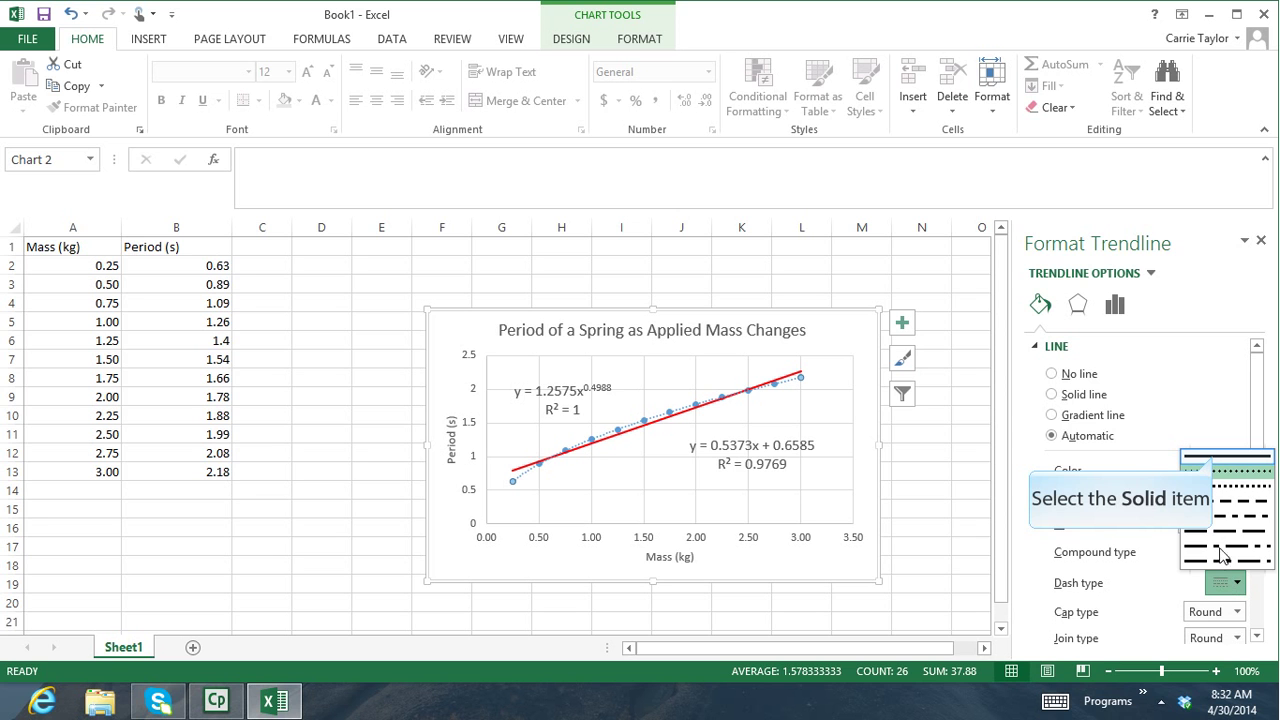